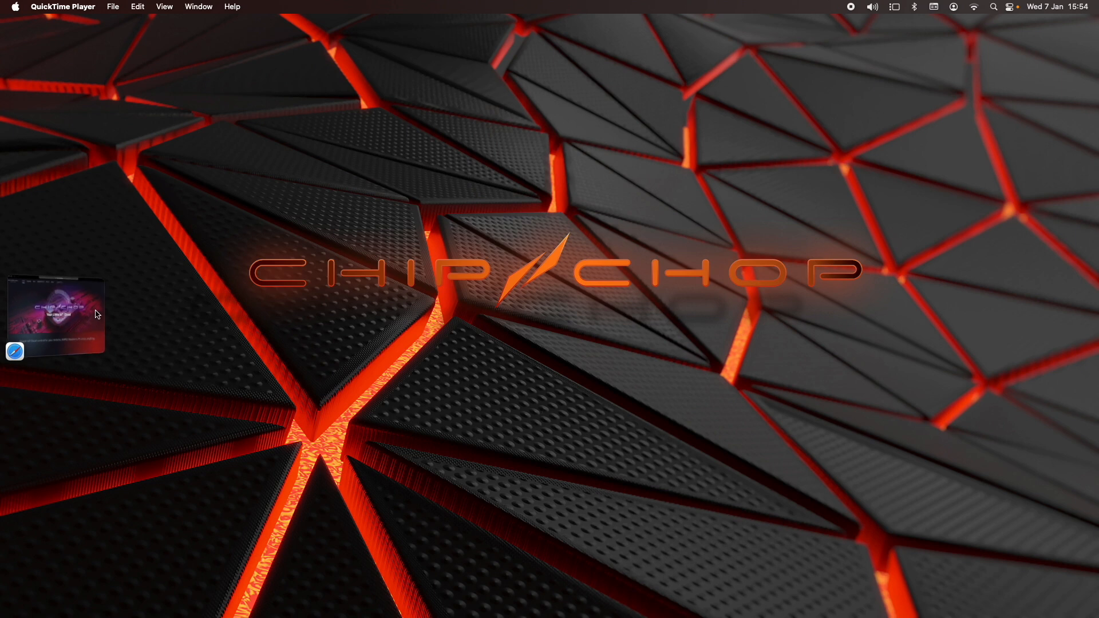
# Look up the account's access links on the ChipChop website using the registered e-mail address, and open the Dev Console from them.
pyautogui.click(57, 314)
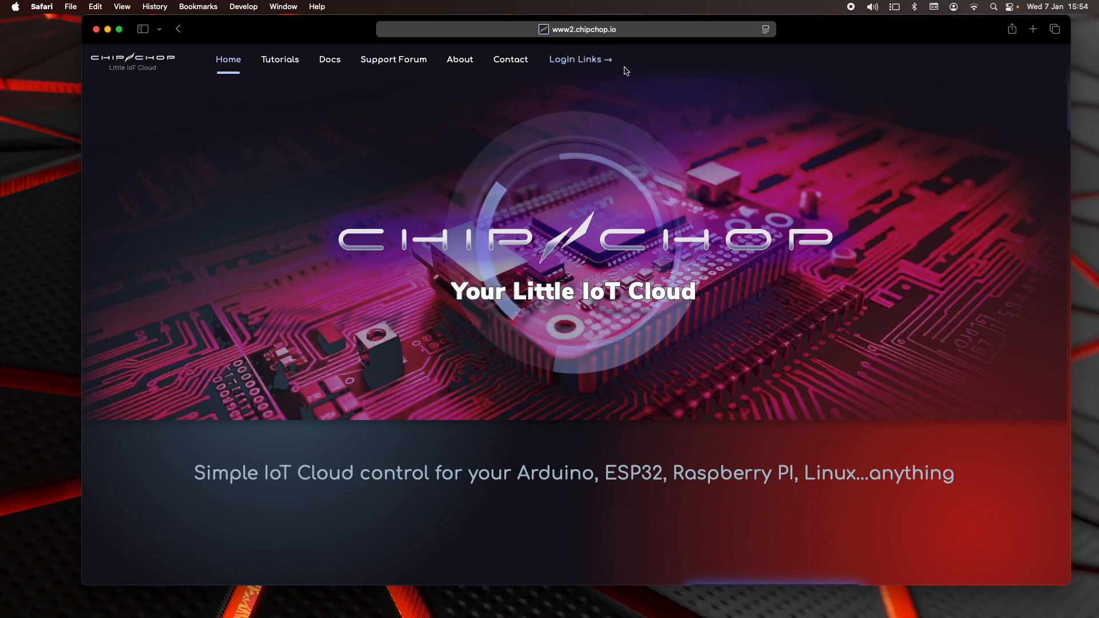
pyautogui.click(595, 59)
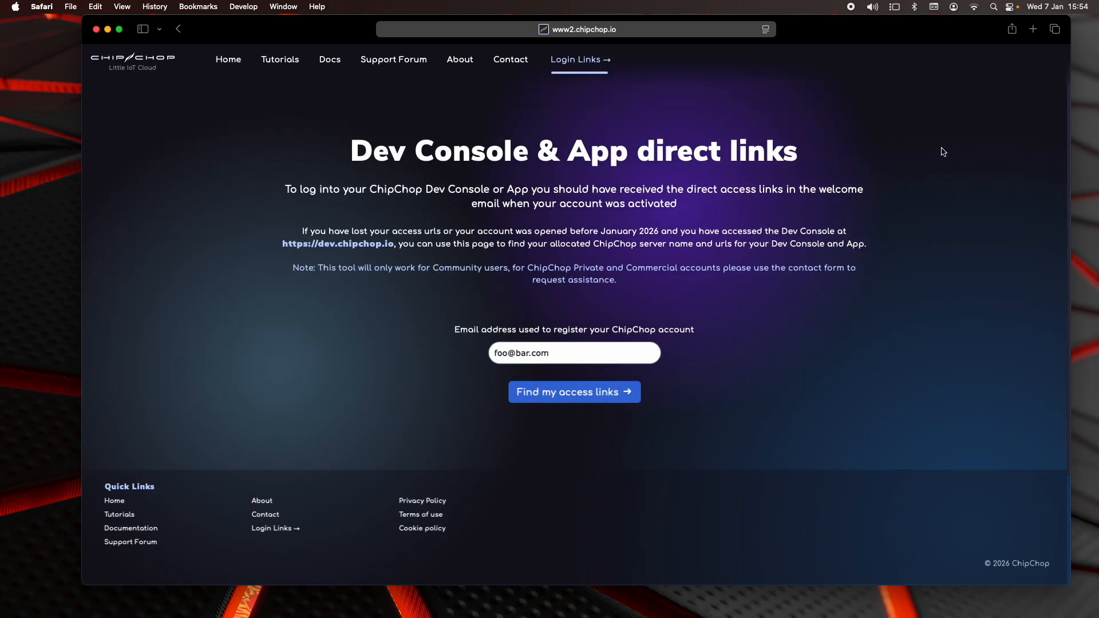
pyautogui.click(573, 351)
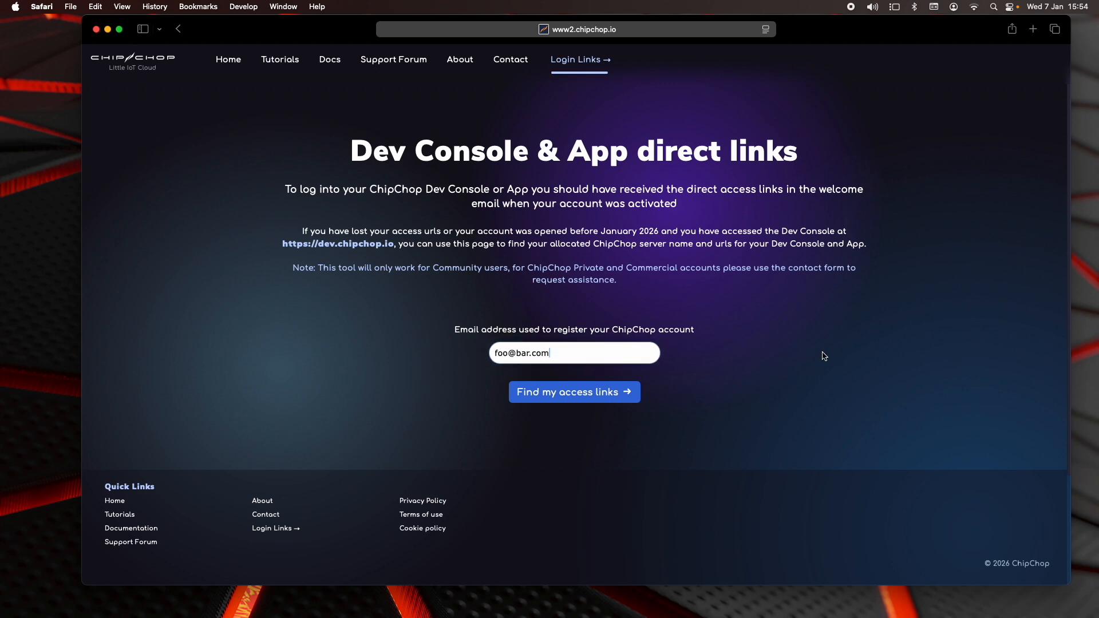
pyautogui.press('Return')
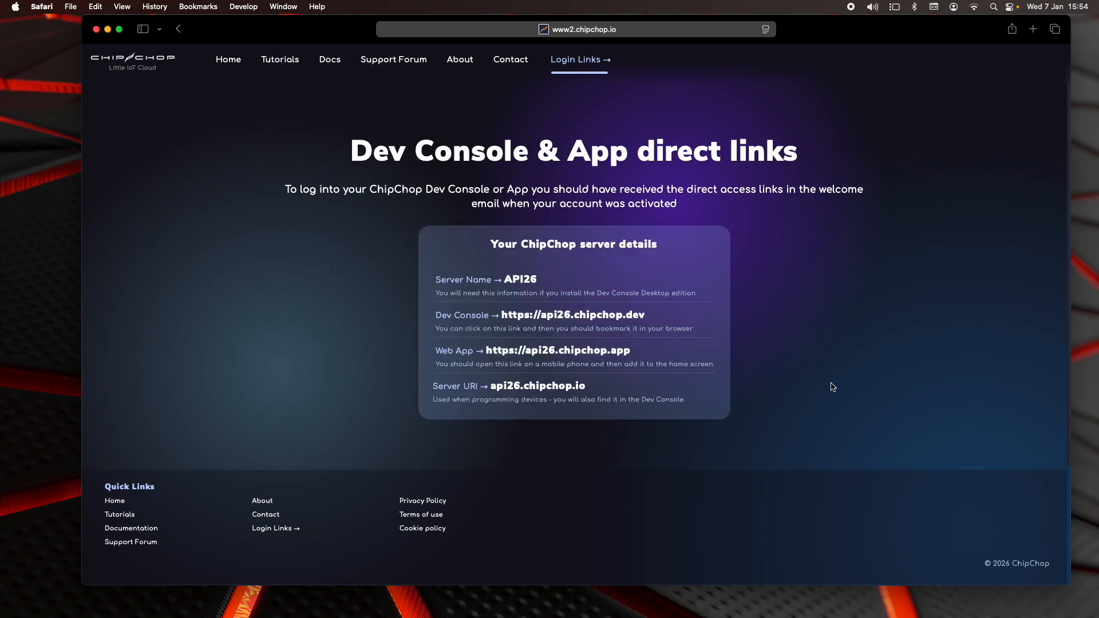
pyautogui.click(558, 318)
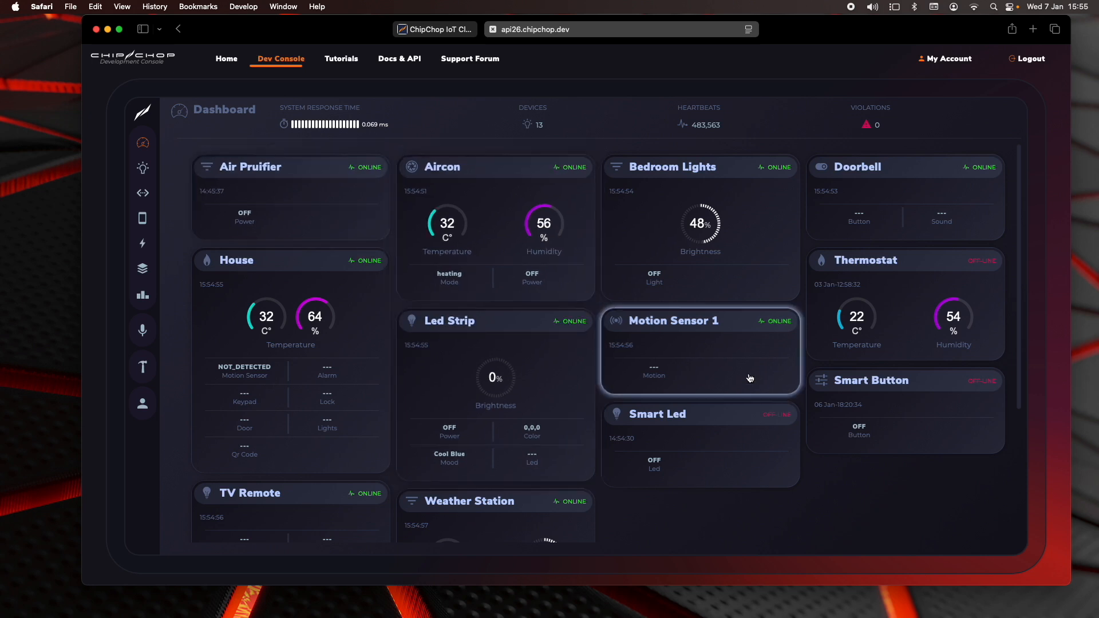
# Toggle the light of the Bedroom Lights device and set its brightness to 69%.
pyautogui.click(671, 214)
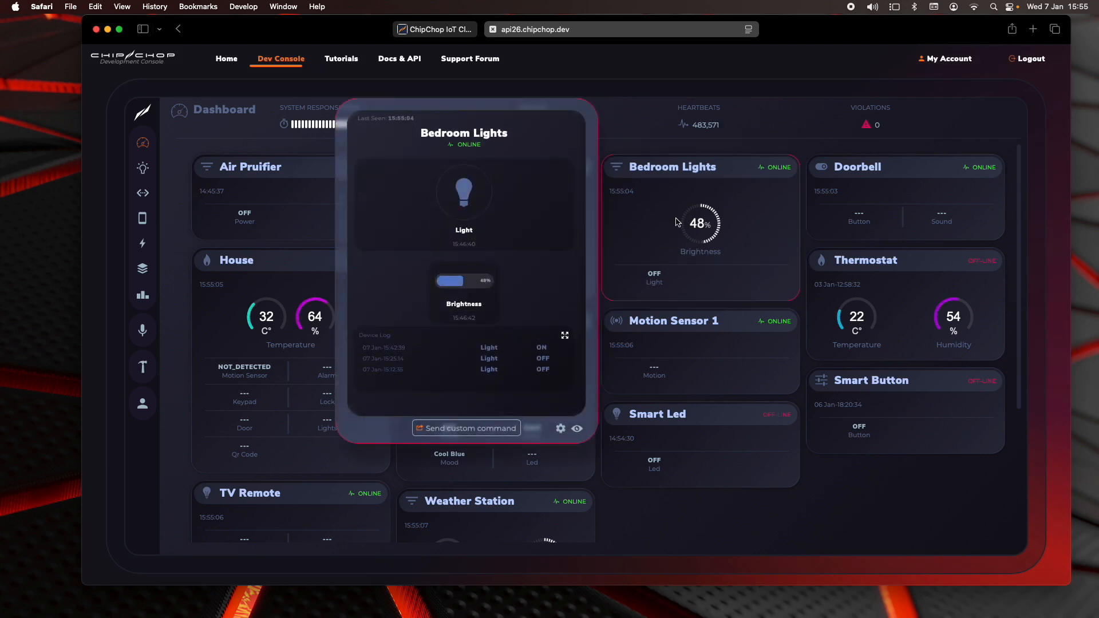
pyautogui.click(466, 196)
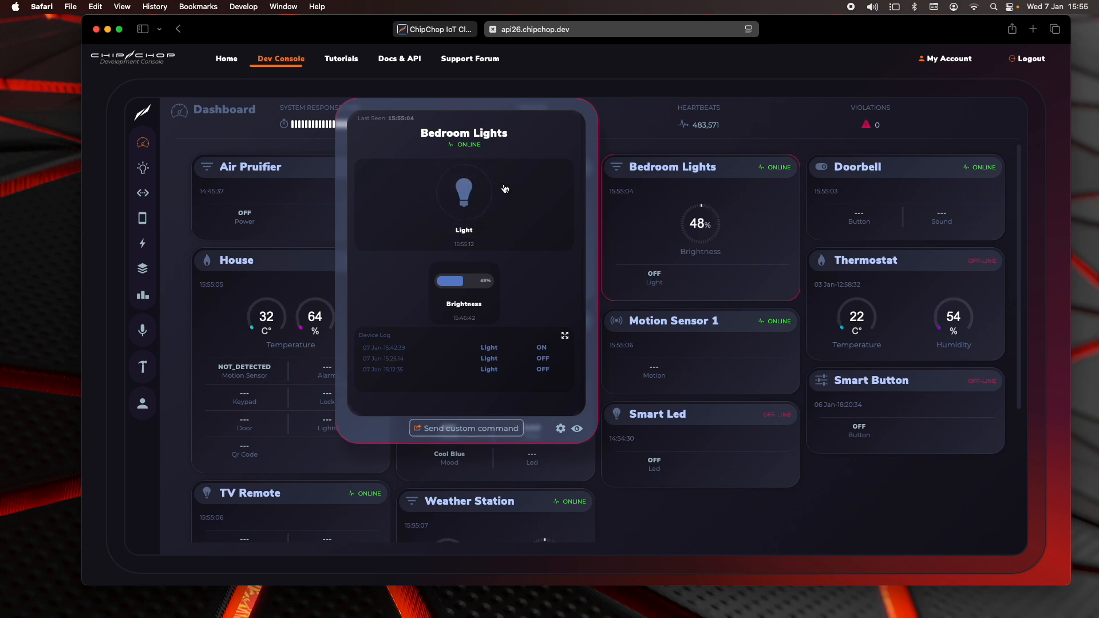
pyautogui.moveTo(466, 281); pyautogui.dragTo(652, 318)
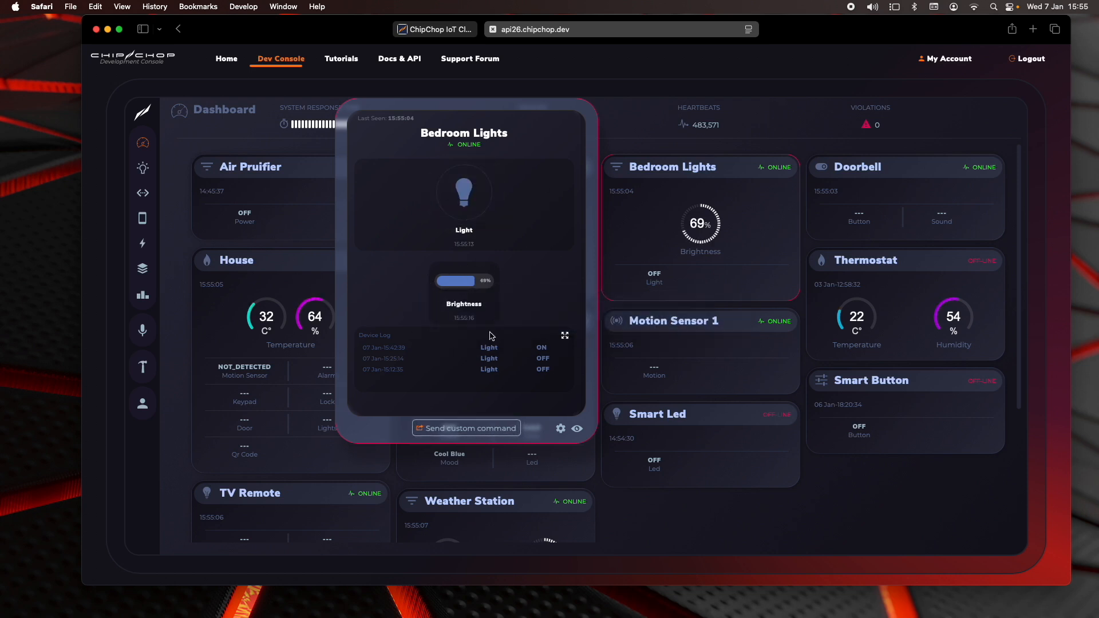
pyautogui.click(296, 309)
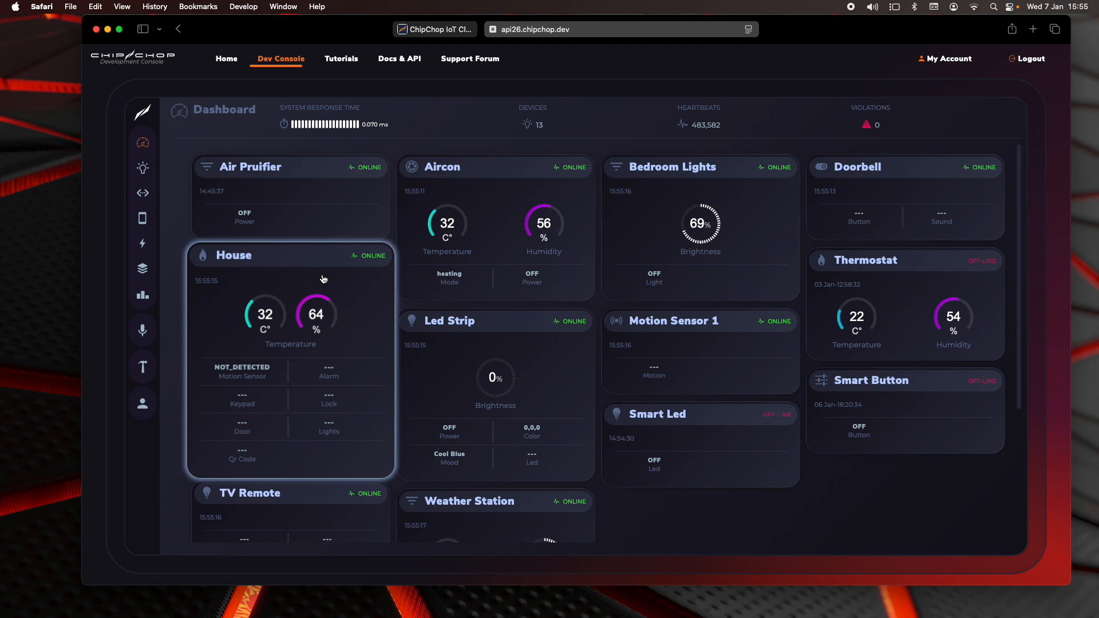
# Switch the Aircon device's mode first to cooling and finally to fan, and close its control card.
pyautogui.click(454, 193)
pyautogui.click(734, 280)
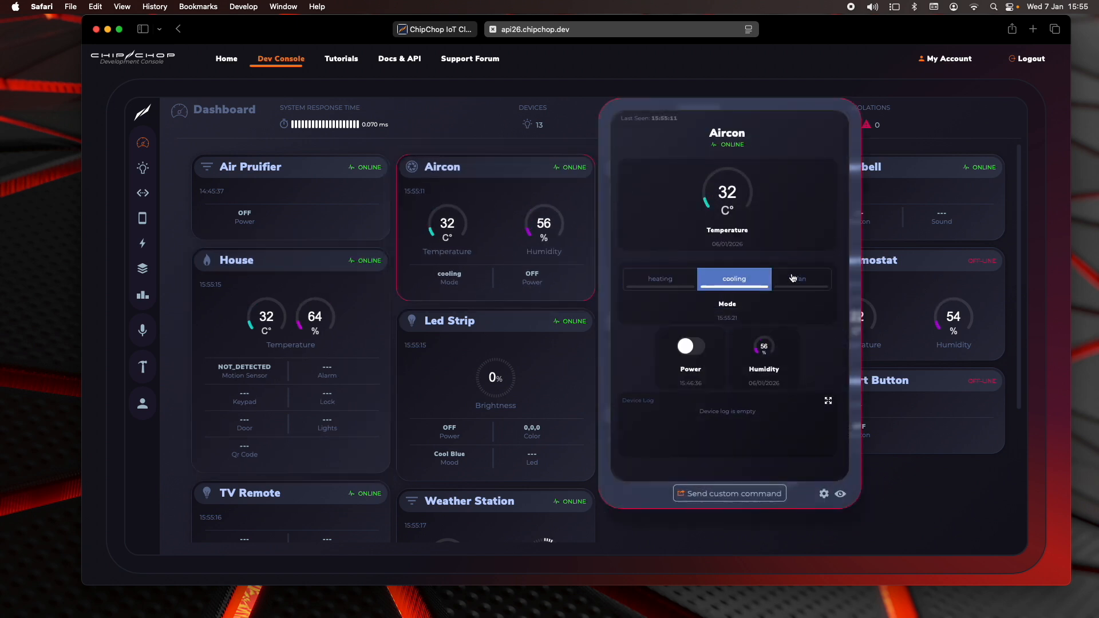
pyautogui.click(800, 281)
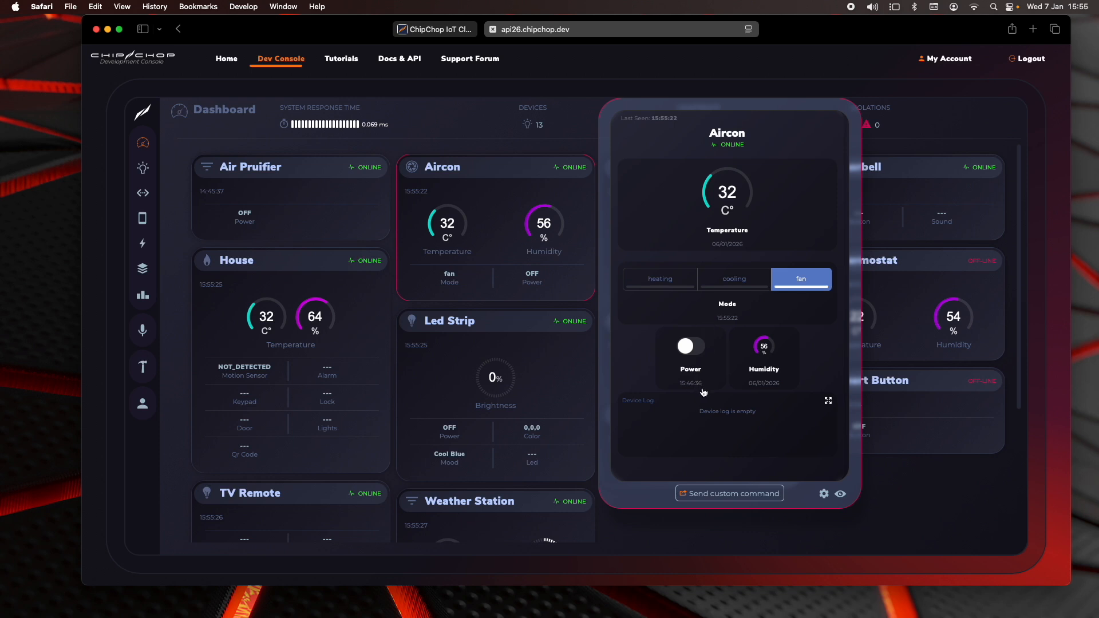
pyautogui.click(501, 328)
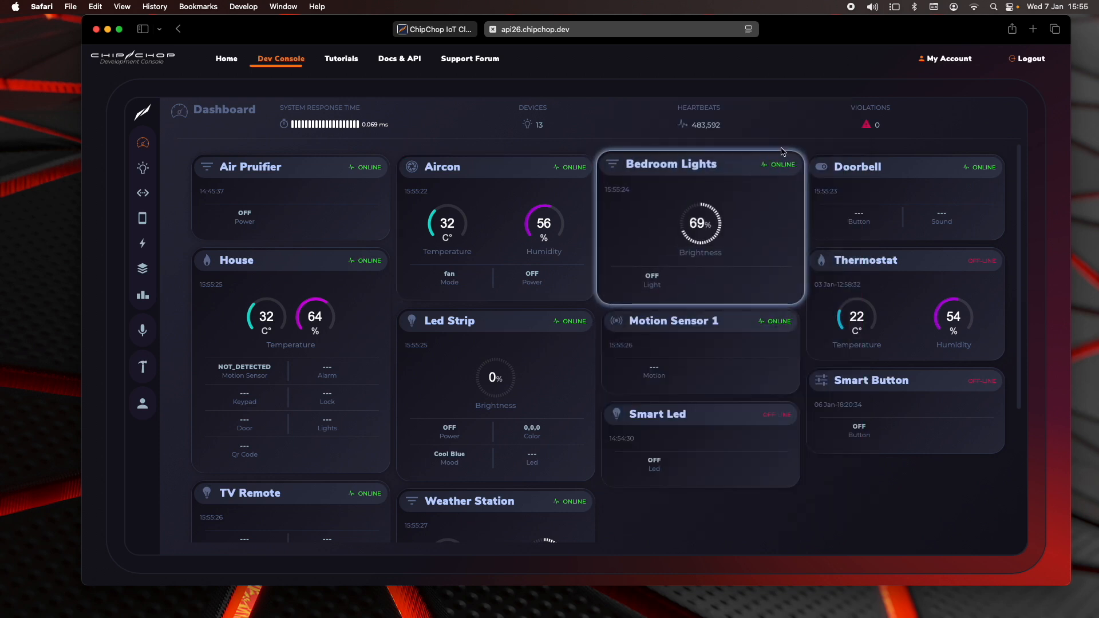
# Open My Devices, look through the device list, and view the types offered for a new device without adding one.
pyautogui.moveTo(143, 168)
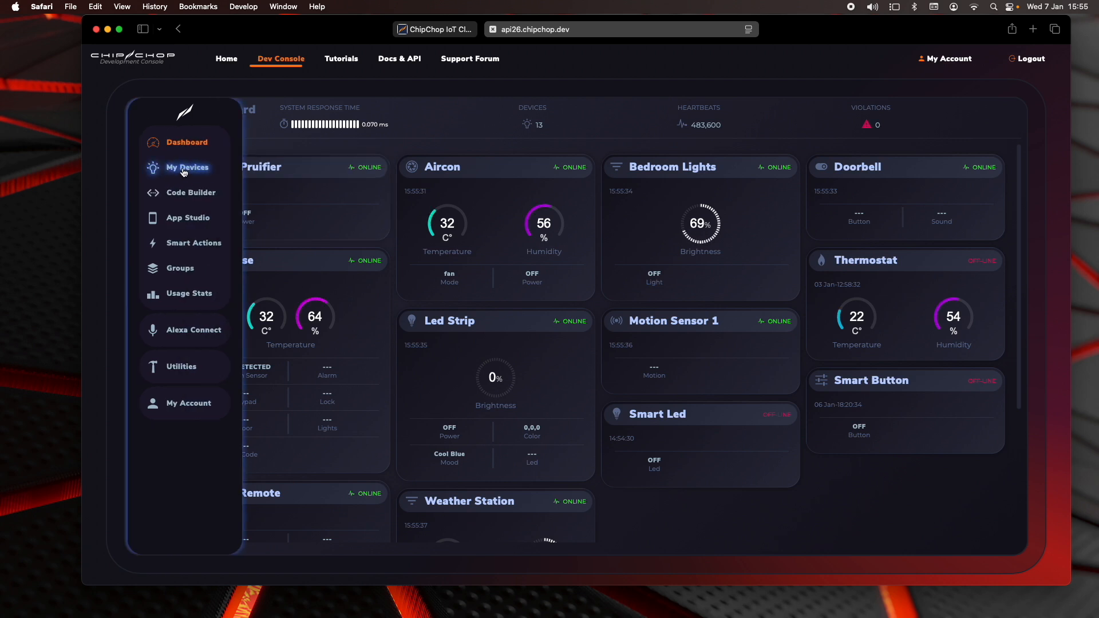
pyautogui.click(184, 169)
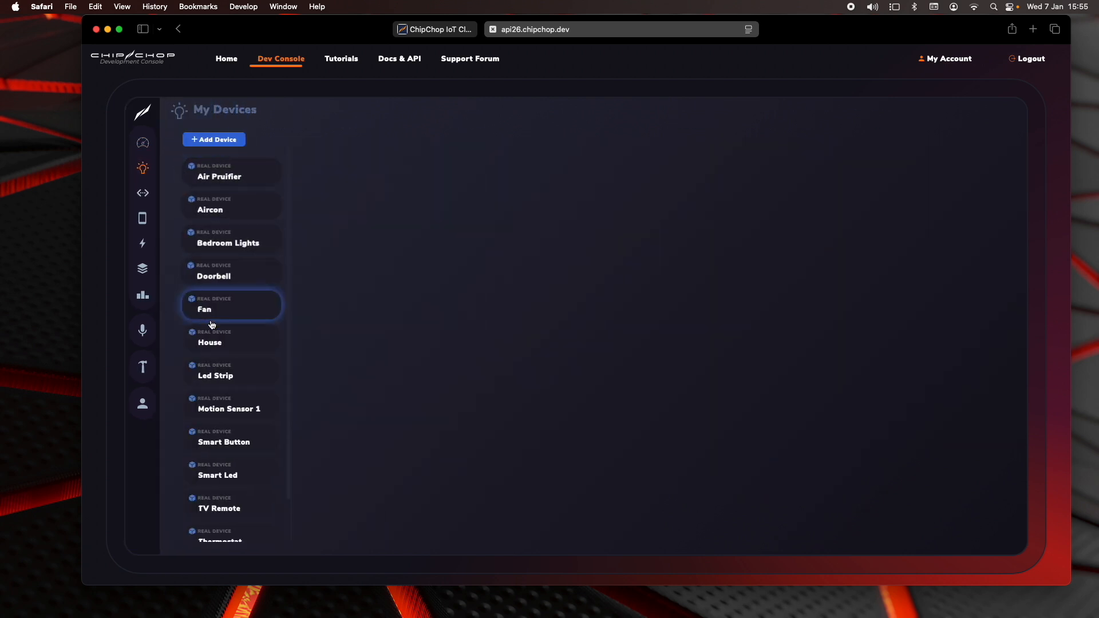
pyautogui.scroll(-2, 217, 355)
pyautogui.scroll(2, 223, 378)
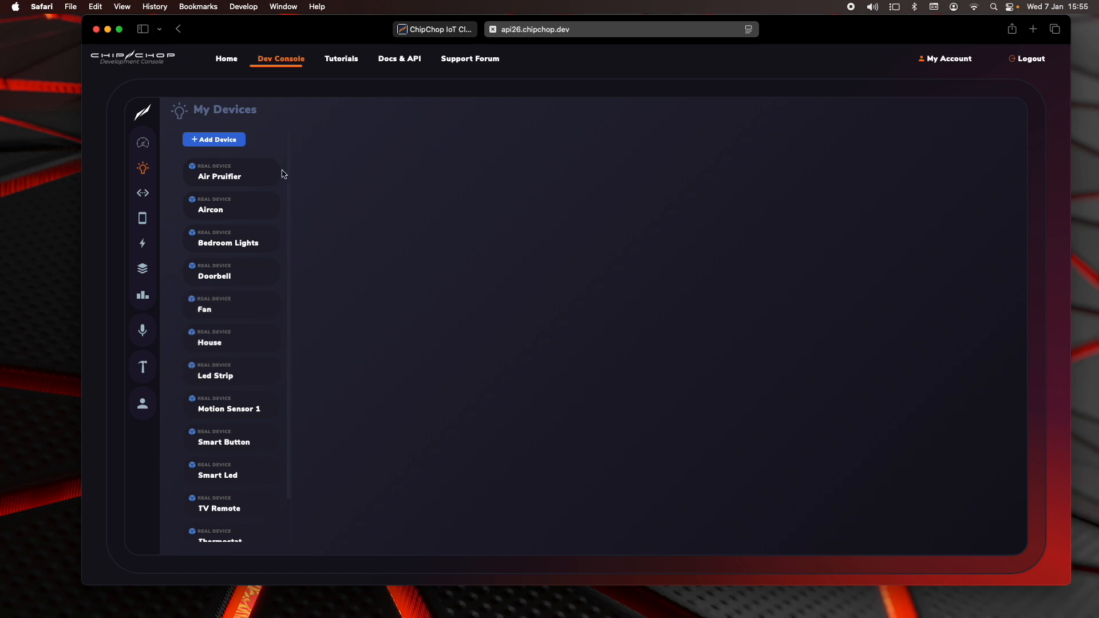
pyautogui.click(226, 139)
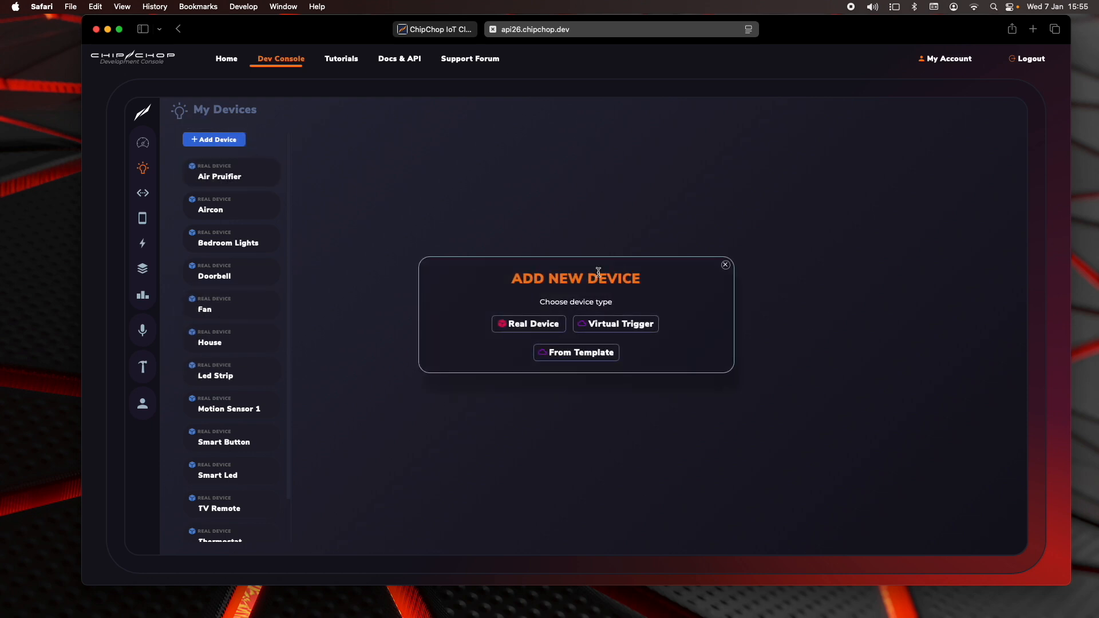
pyautogui.click(726, 264)
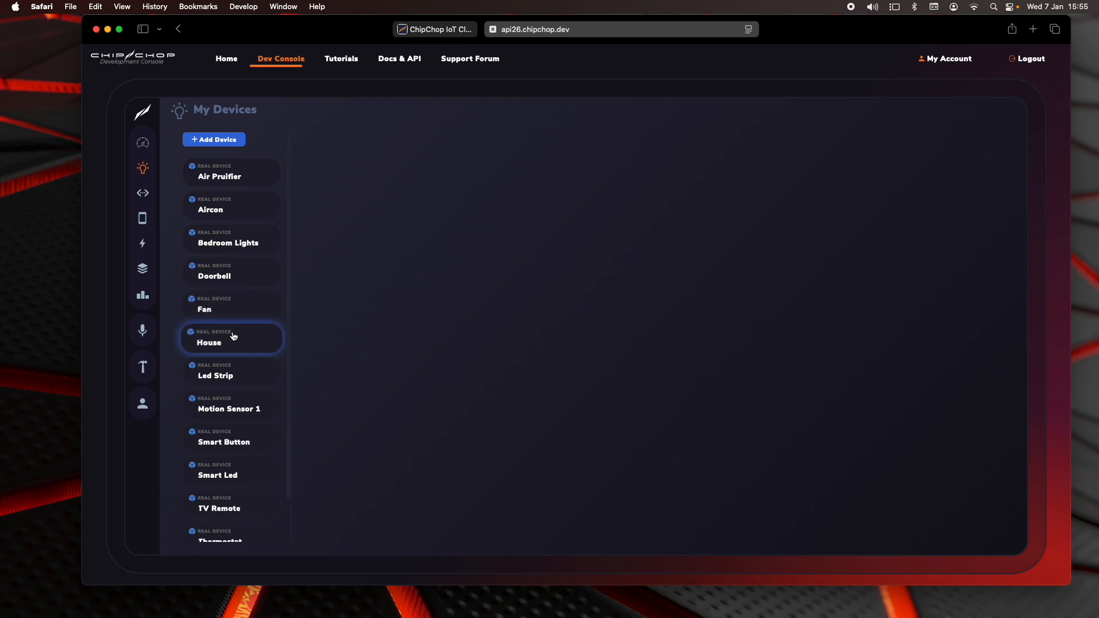
# Open the House device and examine its hardware specs, its components and the Motion Sensor component's settings.
pyautogui.click(254, 339)
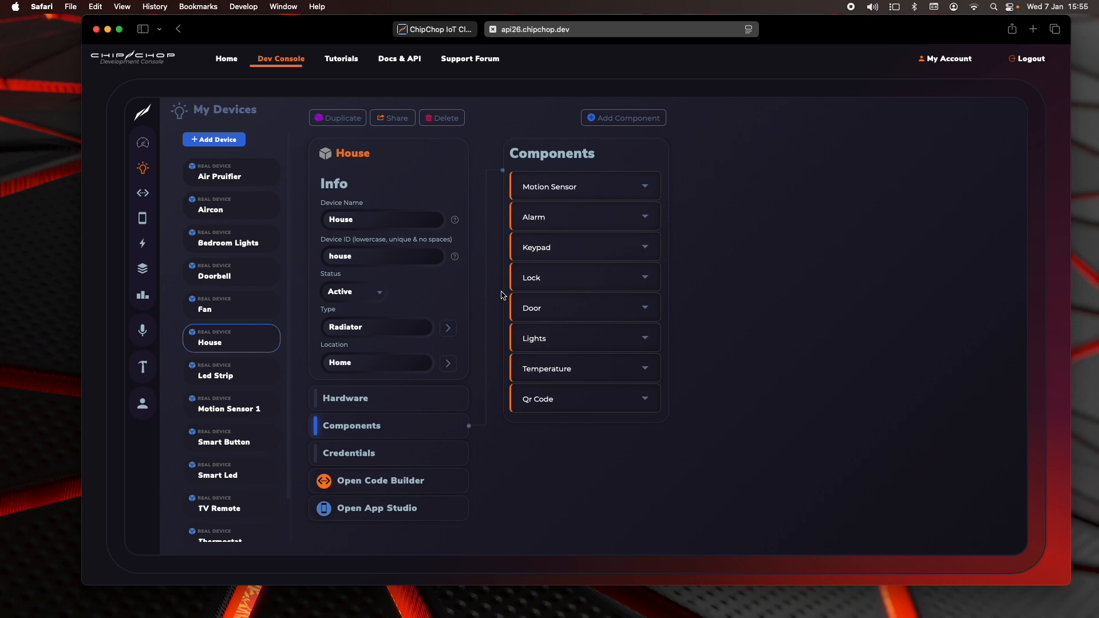
pyautogui.click(416, 401)
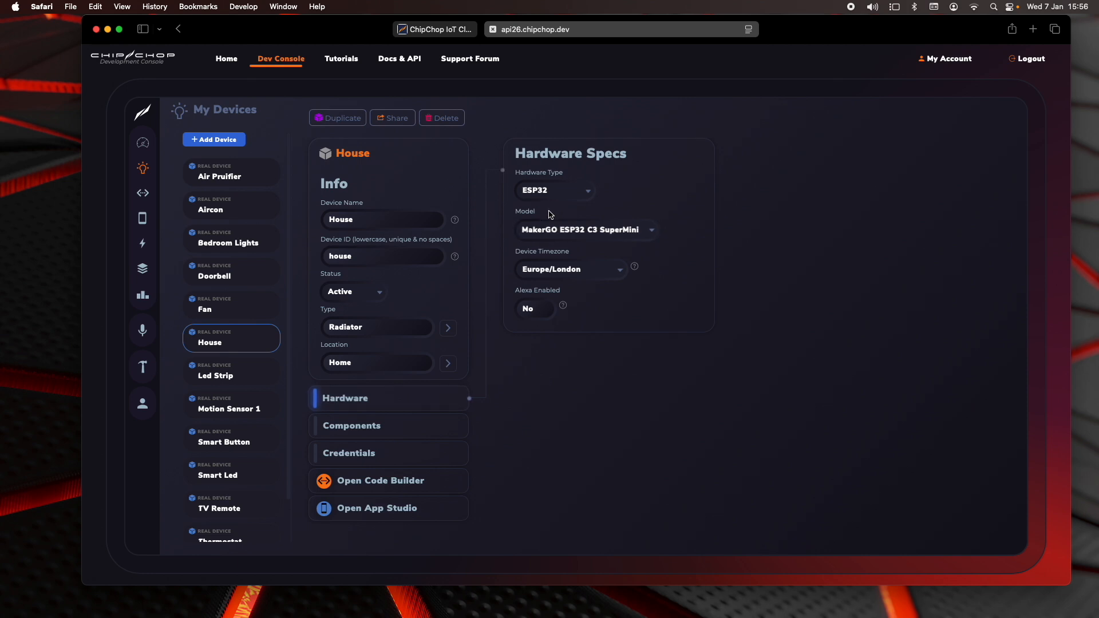
pyautogui.click(431, 424)
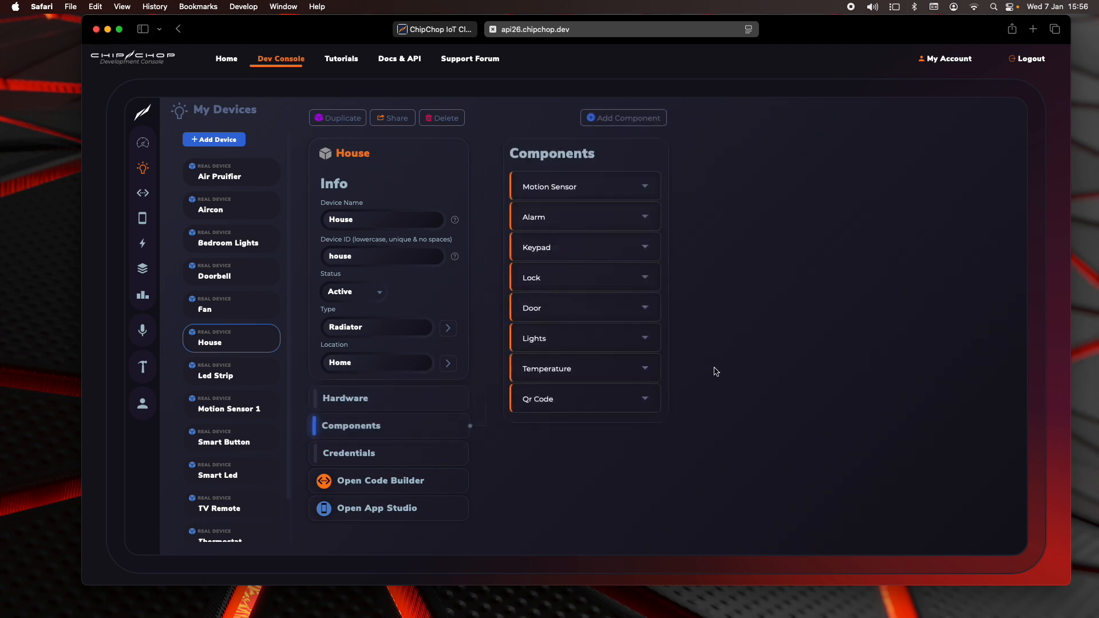
pyautogui.click(608, 191)
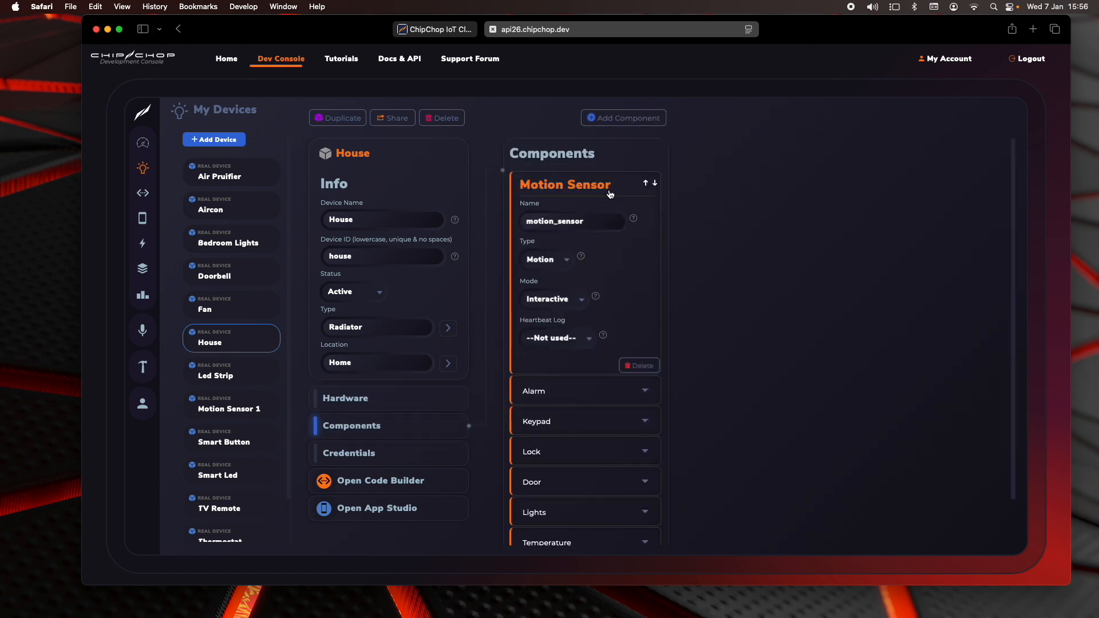
# Browse the preset component types available for the Motion Sensor and close the library without changing the type.
pyautogui.click(561, 260)
pyautogui.scroll(-4, 941, 344)
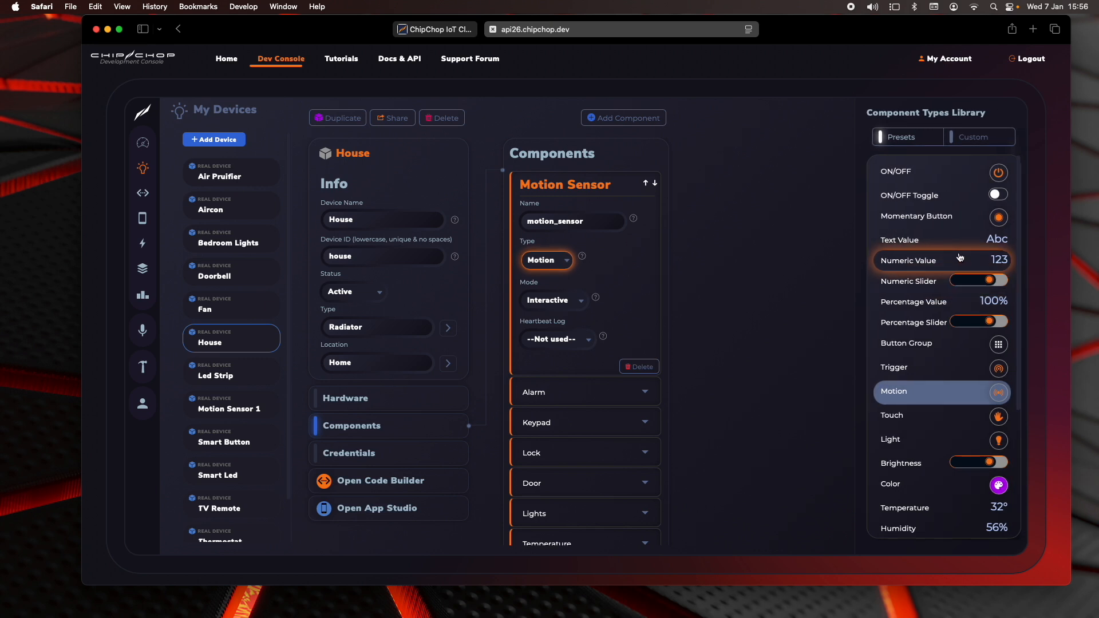
pyautogui.scroll(-4, 940, 359)
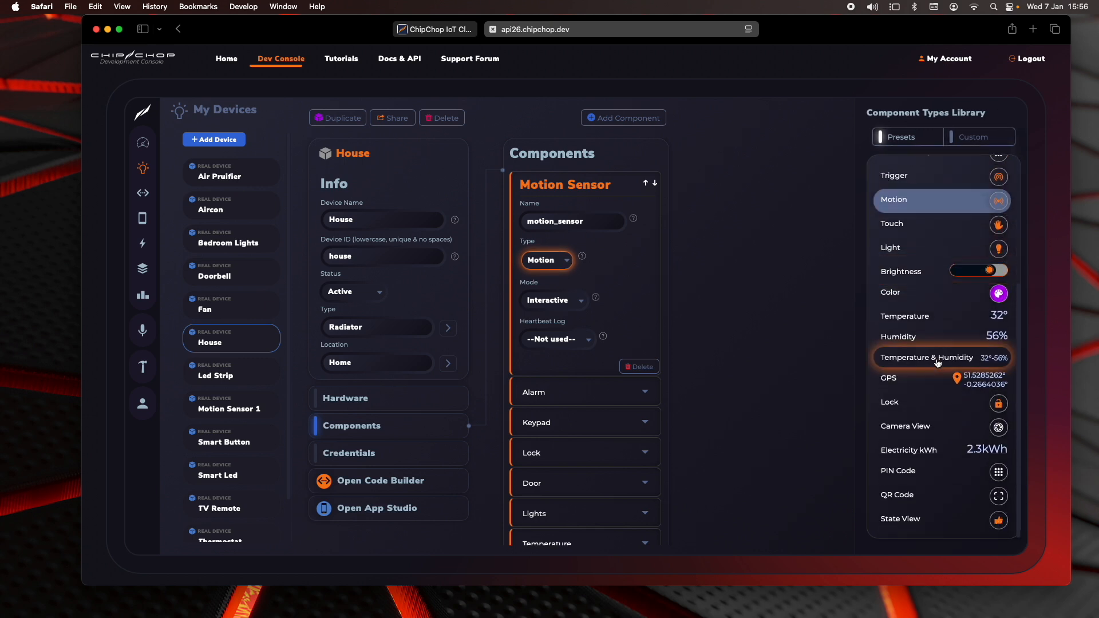
pyautogui.scroll(8, 940, 350)
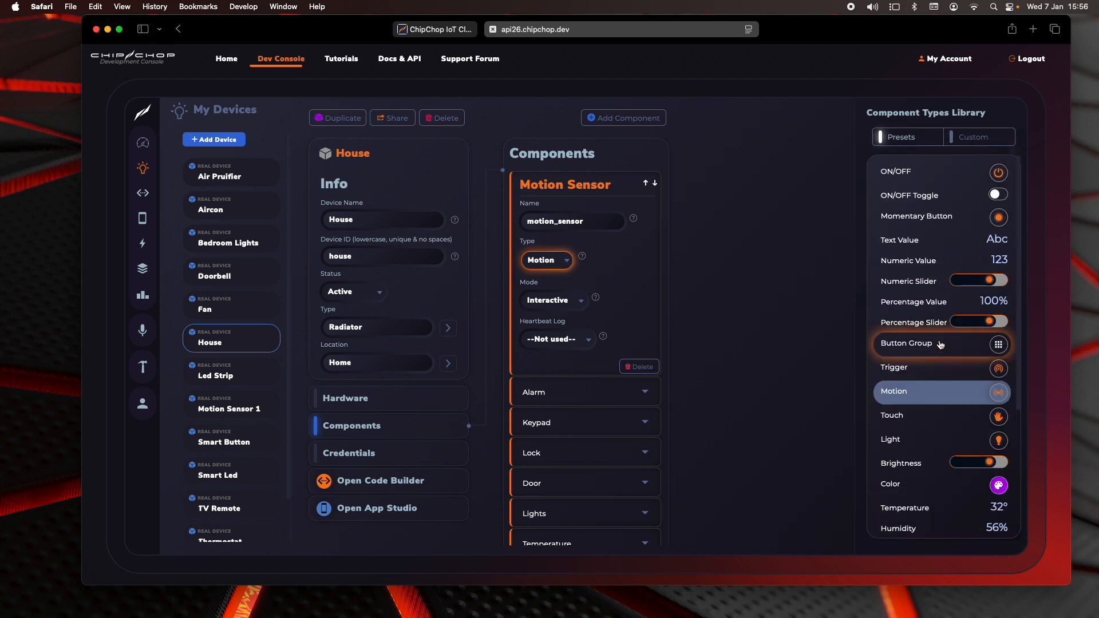
pyautogui.click(747, 251)
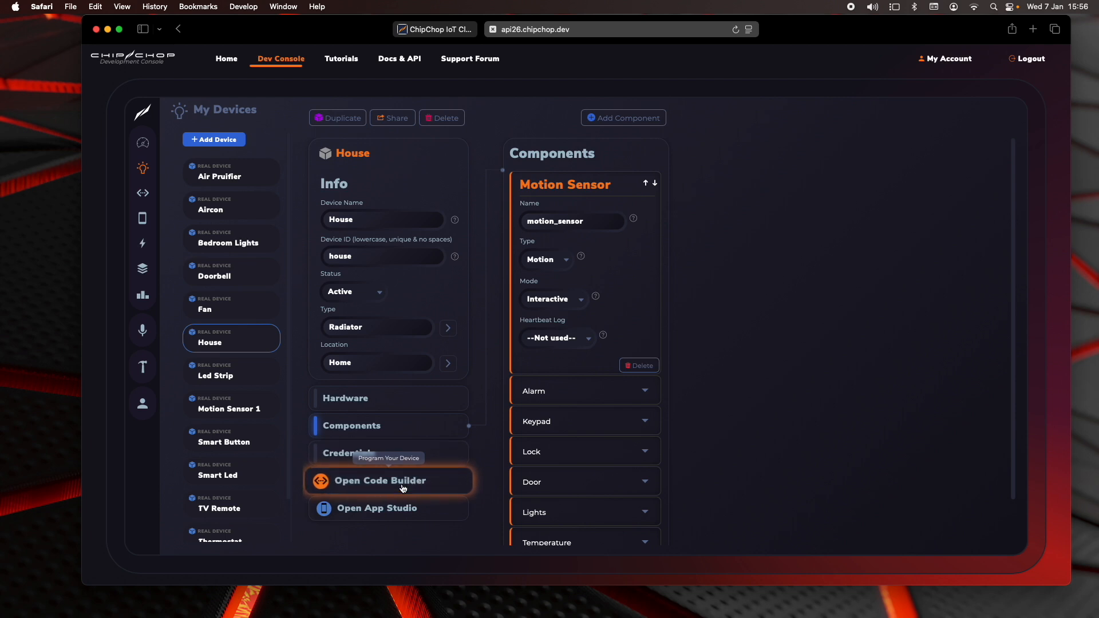
# Load the House device in the Code Builder and review its generated House.ino code.
pyautogui.click(179, 195)
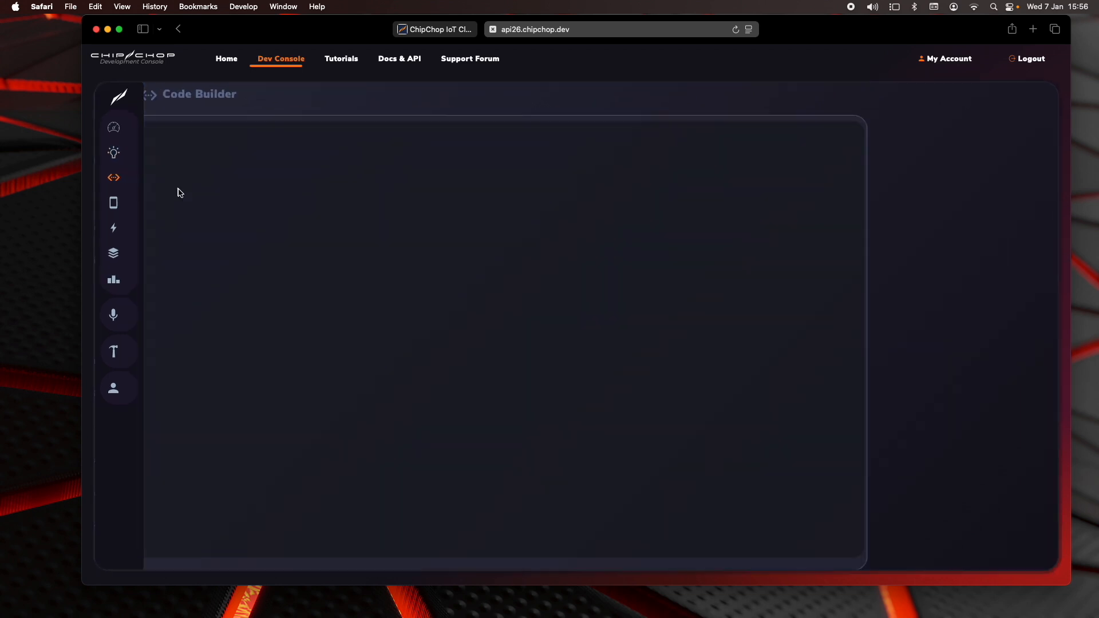
pyautogui.click(232, 119)
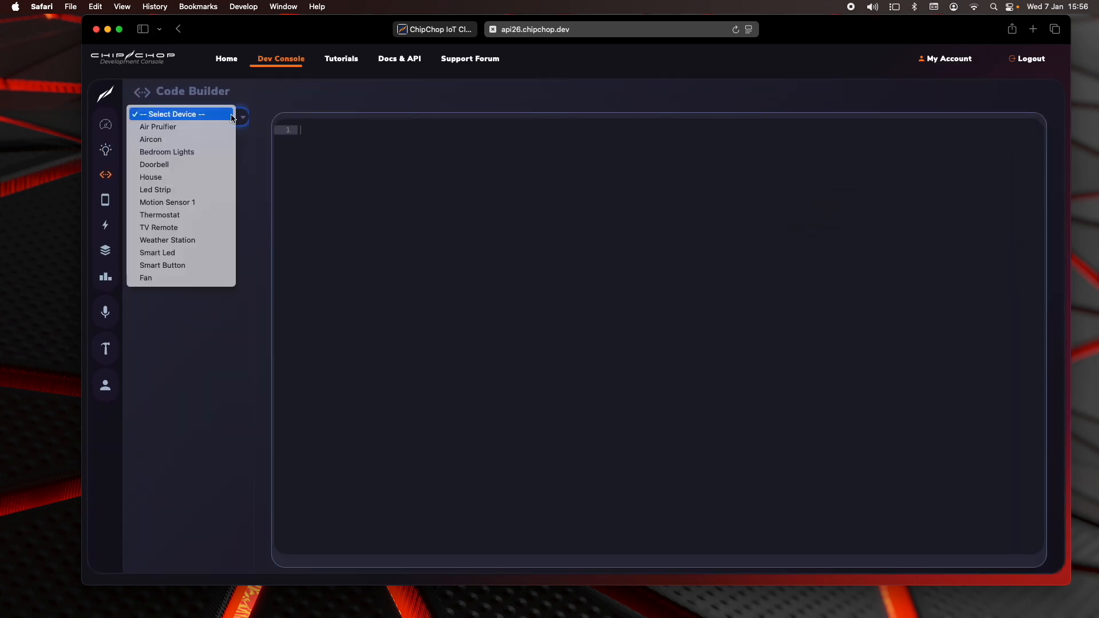
pyautogui.click(172, 179)
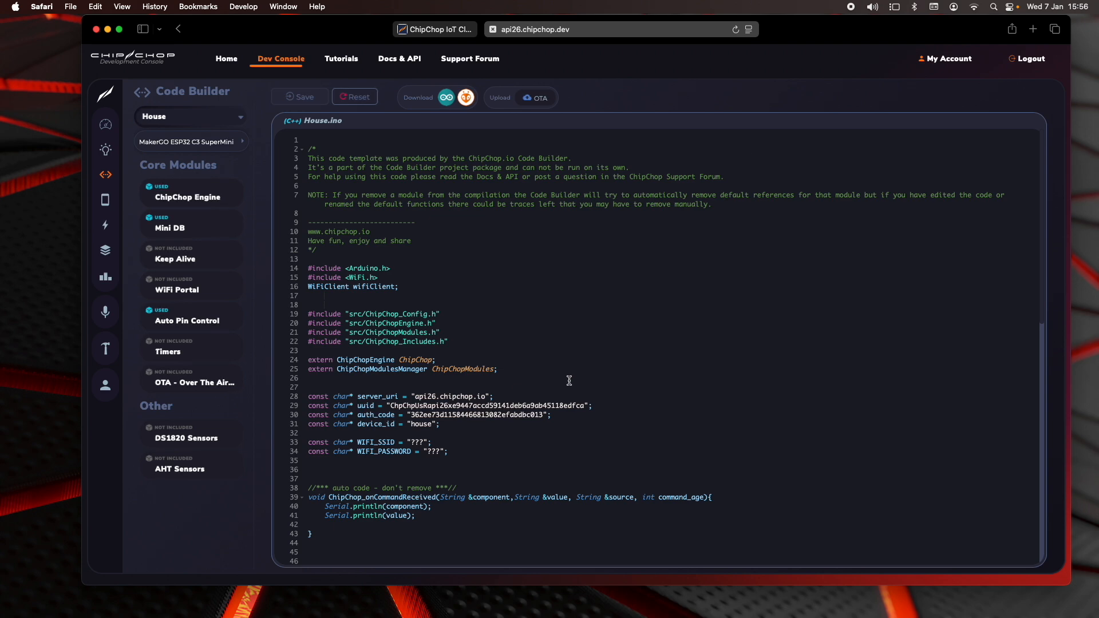
pyautogui.scroll(-5, 595, 352)
pyautogui.scroll(-5, 564, 276)
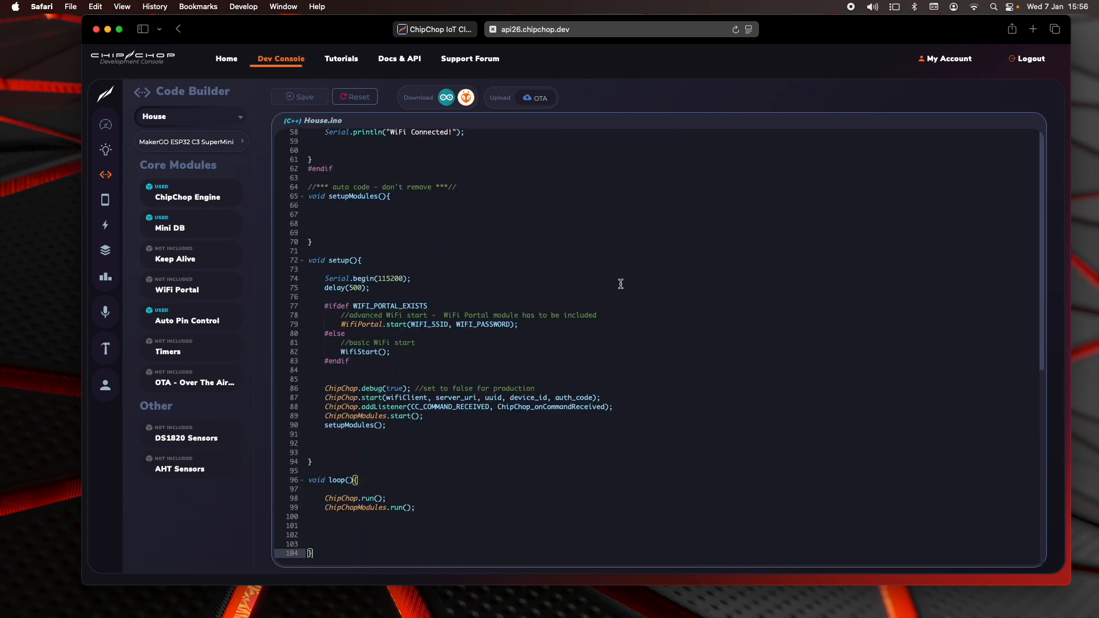
pyautogui.scroll(8, 615, 287)
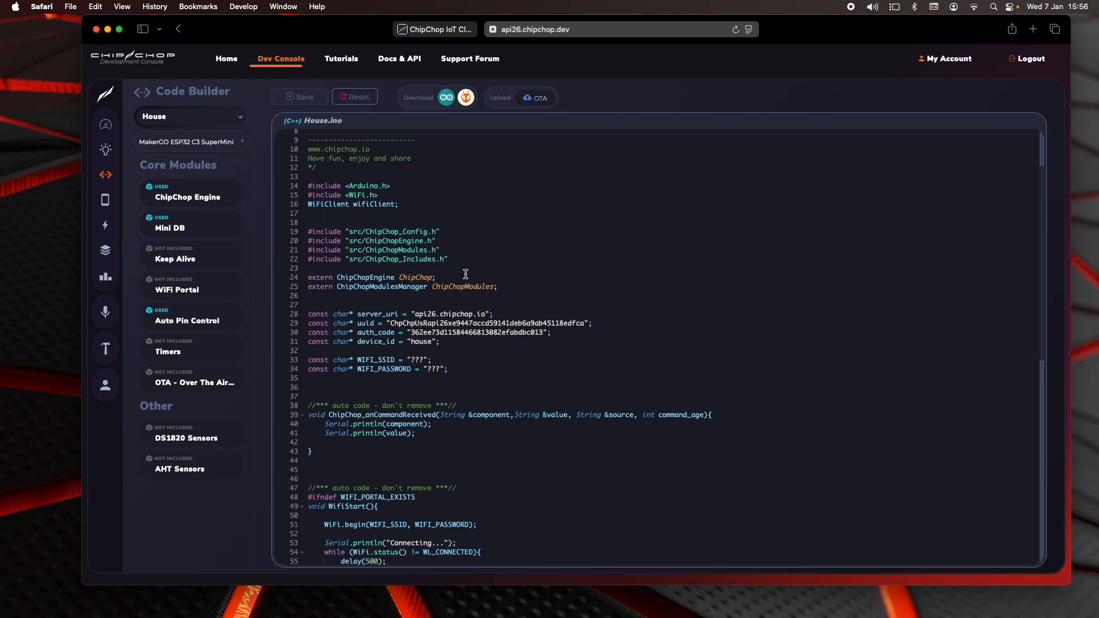
pyautogui.scroll(-3, 621, 296)
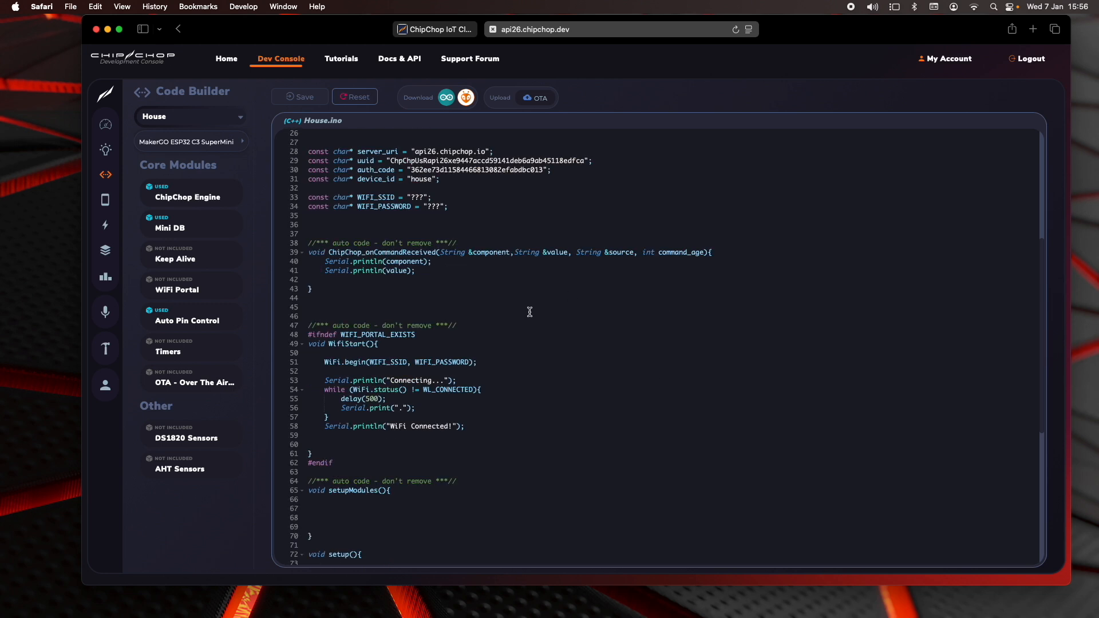
# Include the Keep Alive module in the House build, keeping the Auto mode and the 120000 ms check interval.
pyautogui.click(174, 258)
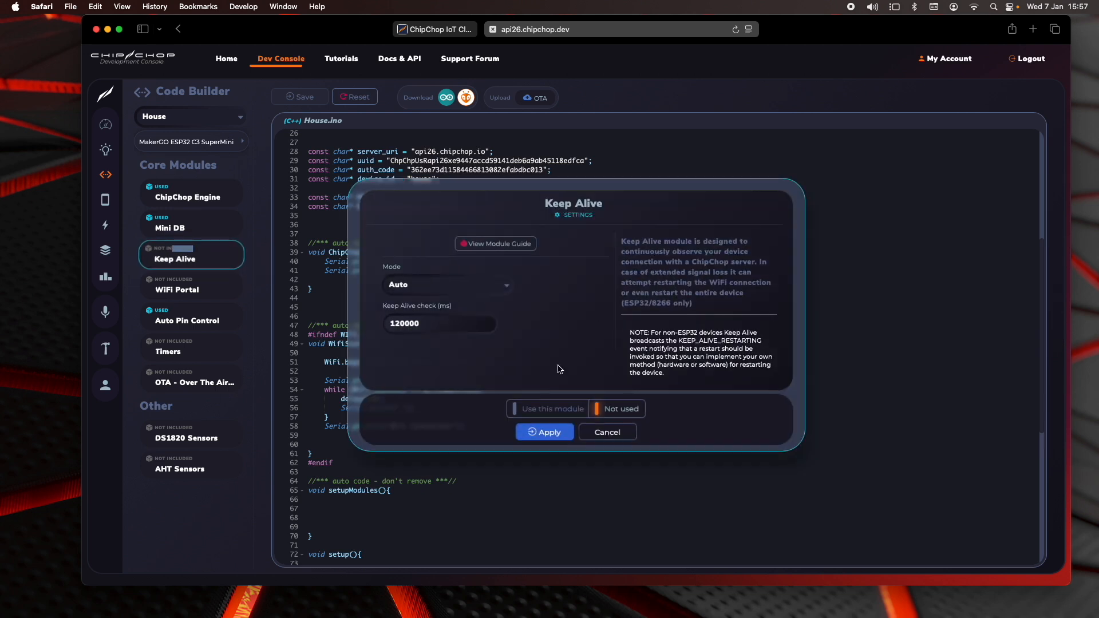
pyautogui.click(545, 410)
pyautogui.click(544, 433)
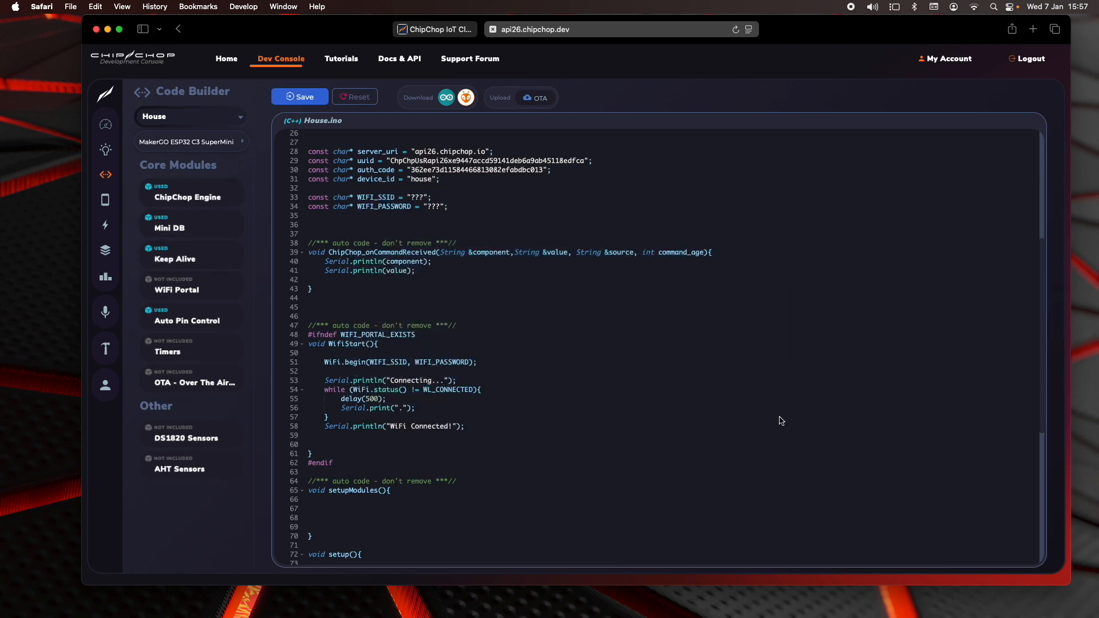
# Find the setupModules() function in House.ino and place the cursor on empty line 67 inside its body.
pyautogui.scroll(-3, 500, 275)
pyautogui.scroll(-3, 501, 275)
pyautogui.click(444, 260)
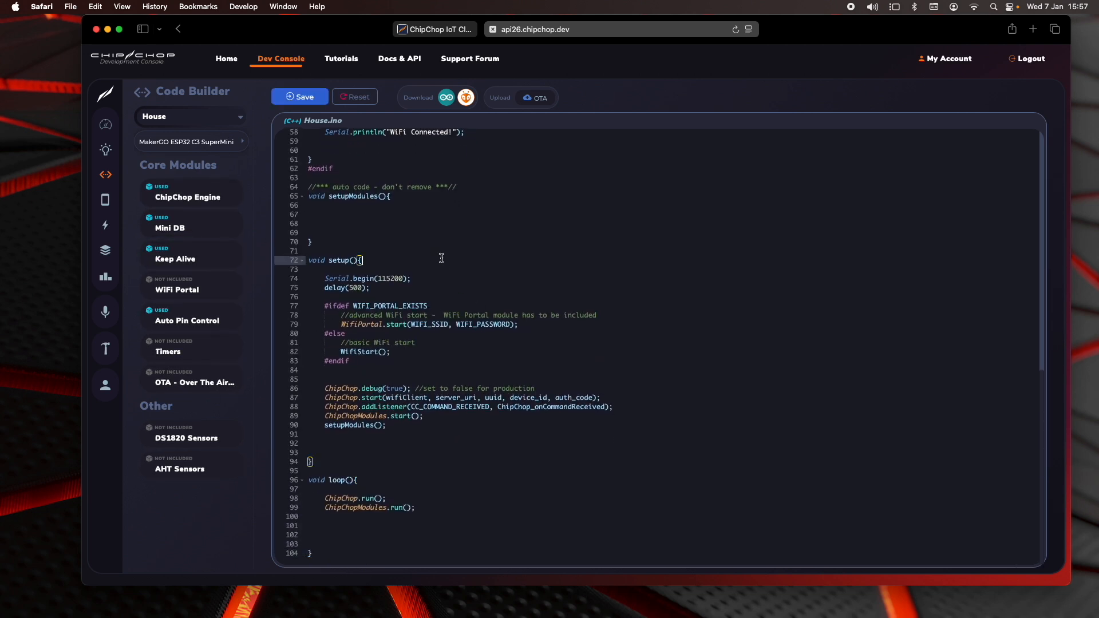
pyautogui.click(367, 215)
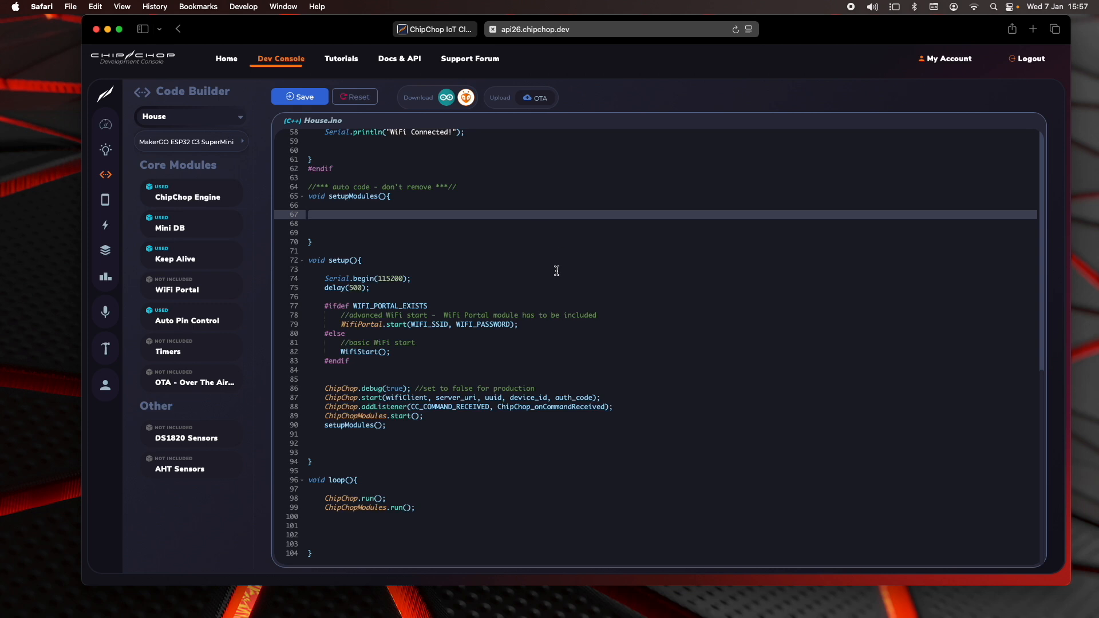
# Enter test text on empty line 45 of House.ino, between the auto-generated functions, and erase it.
pyautogui.scroll(5, 556, 271)
pyautogui.scroll(1, 556, 271)
pyautogui.click(435, 259)
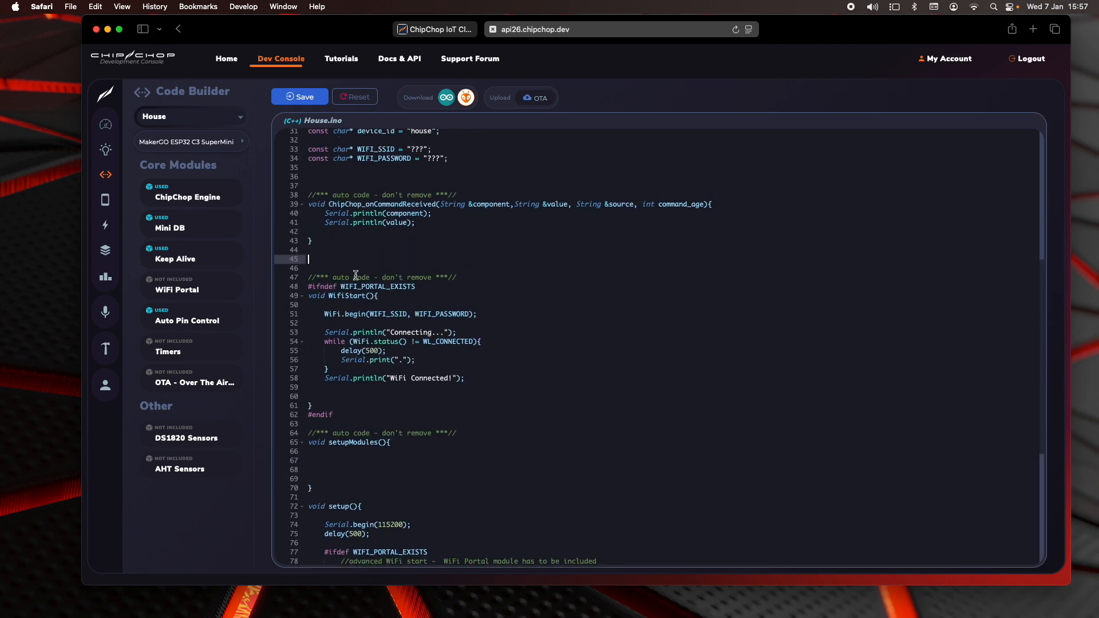
pyautogui.write('dojnvjkf')
pyautogui.press('BackSpace')
pyautogui.press('BackSpace')
pyautogui.press('BackSpace')
# Review the OTA upload options for the House code and close them without uploading a .bin file.
pyautogui.click(539, 96)
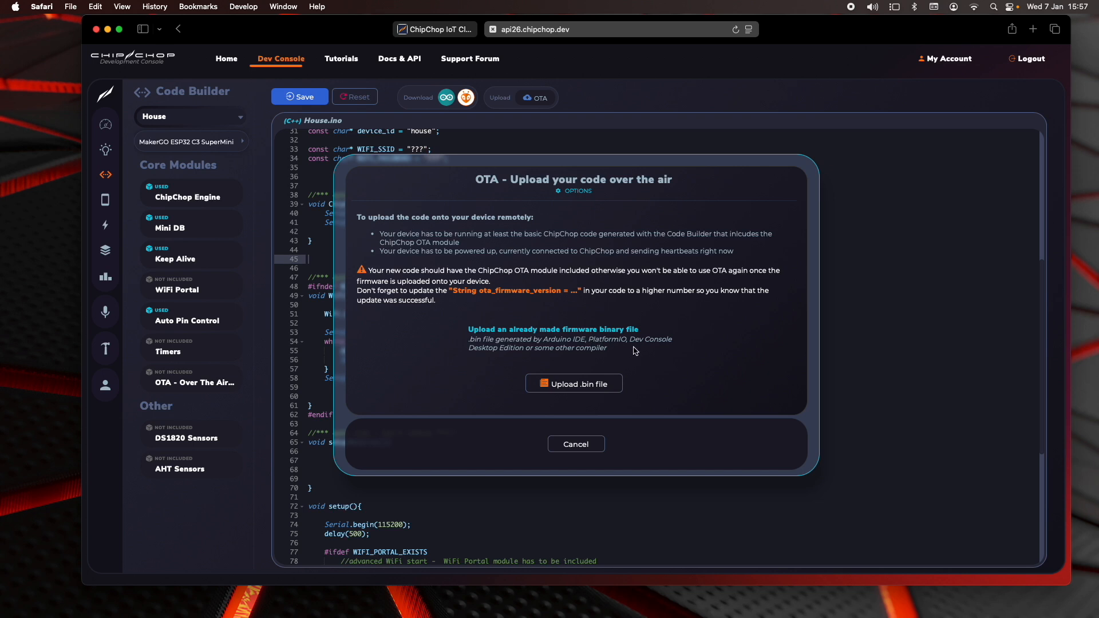
pyautogui.click(576, 445)
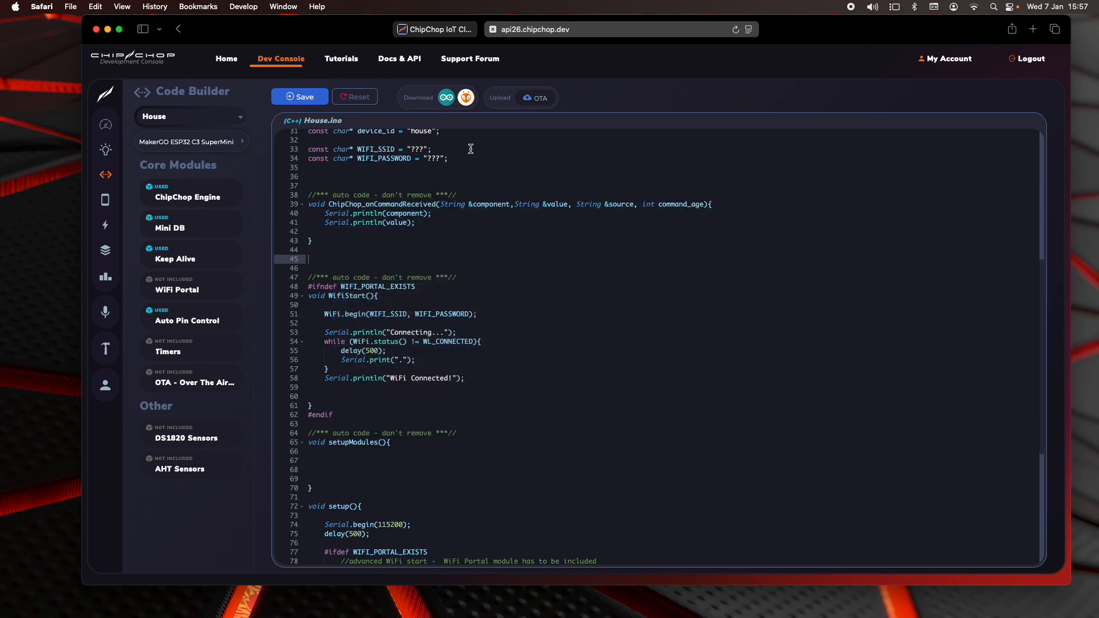
# Switch to App Studio without saving the code changes and show the empty second dashboard screen.
pyautogui.click(147, 200)
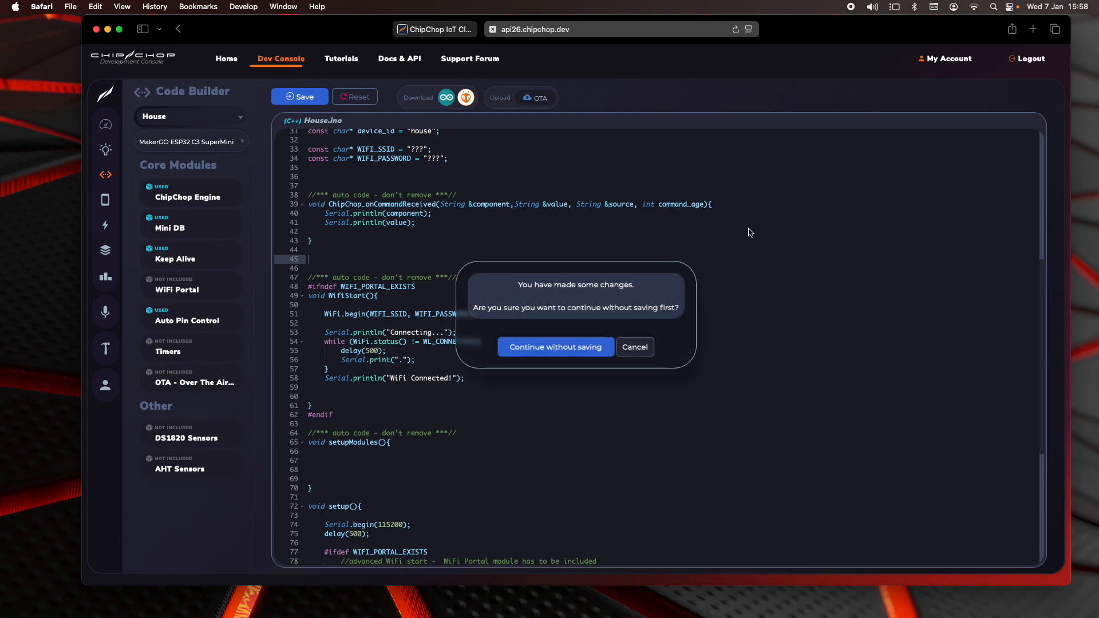
pyautogui.click(556, 348)
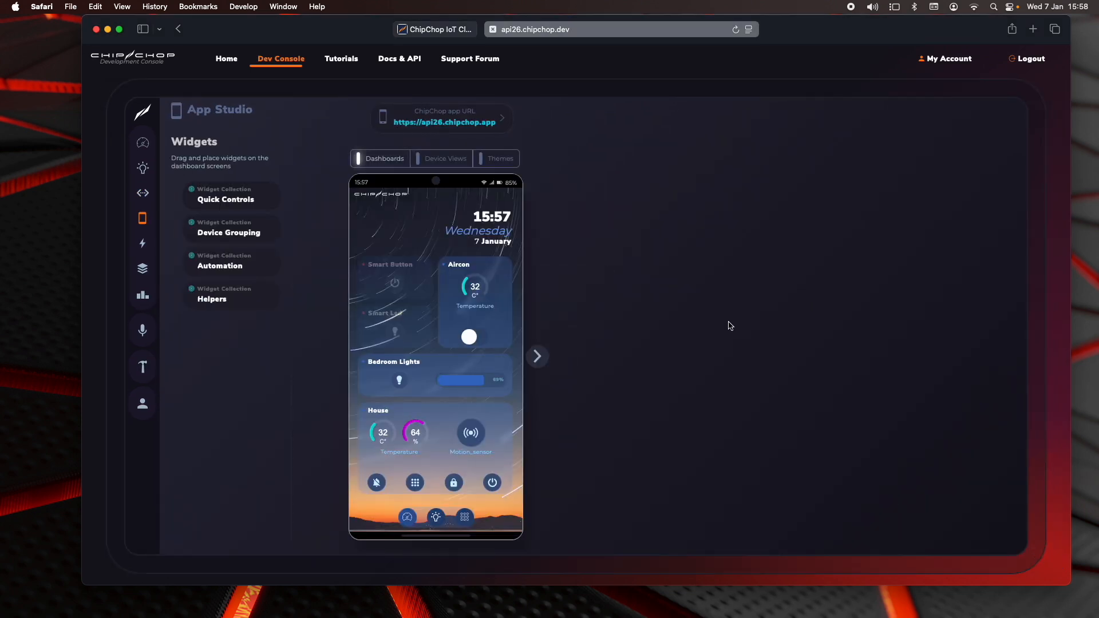
pyautogui.click(538, 356)
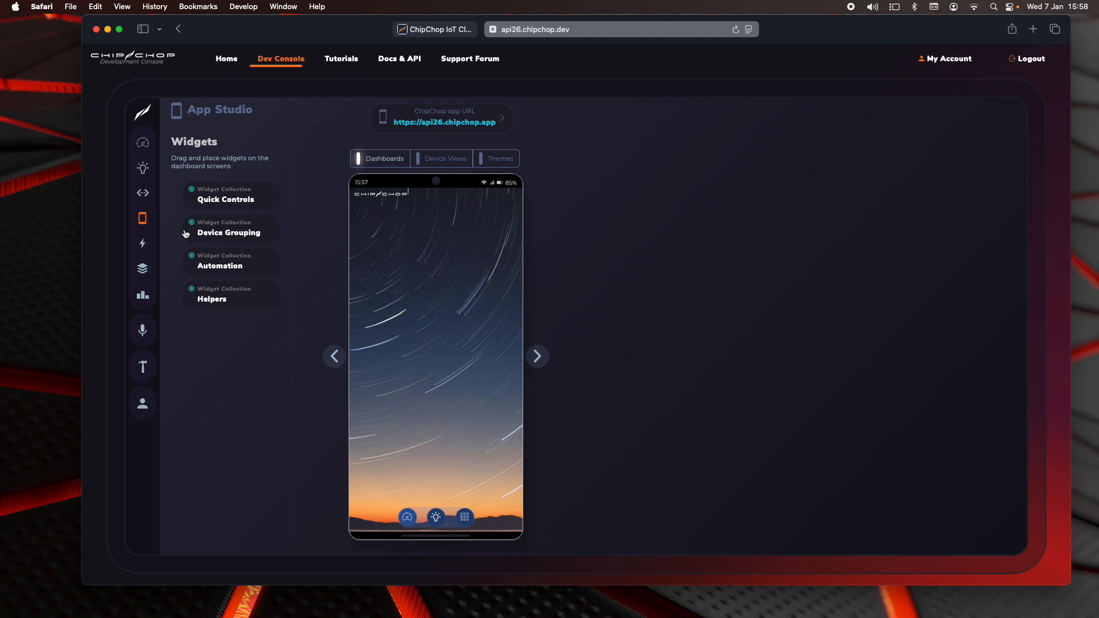
# Place a Device 4 x 1 quick controls widget on the empty dashboard screen and assign the Doorbell device to it.
pyautogui.click(245, 192)
pyautogui.moveTo(247, 260); pyautogui.dragTo(461, 292)
pyautogui.click(633, 219)
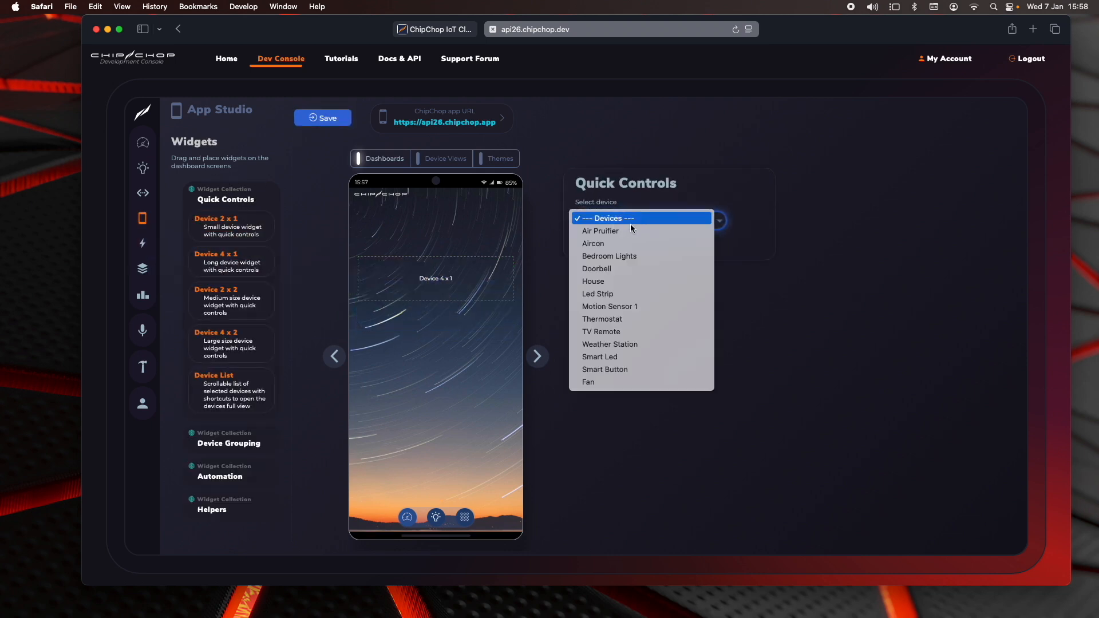
pyautogui.click(642, 271)
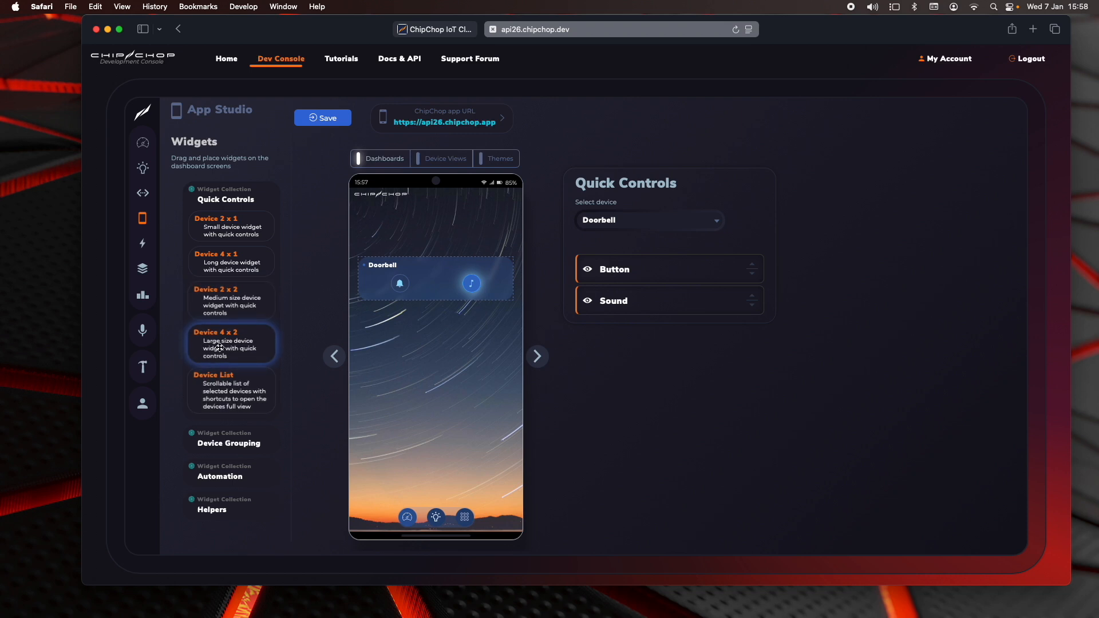
# Add a Device 4 x 2 widget for the House device below the Doorbell widget and move Keypad to the first position in its controls.
pyautogui.moveTo(226, 346); pyautogui.dragTo(435, 383)
pyautogui.click(659, 220)
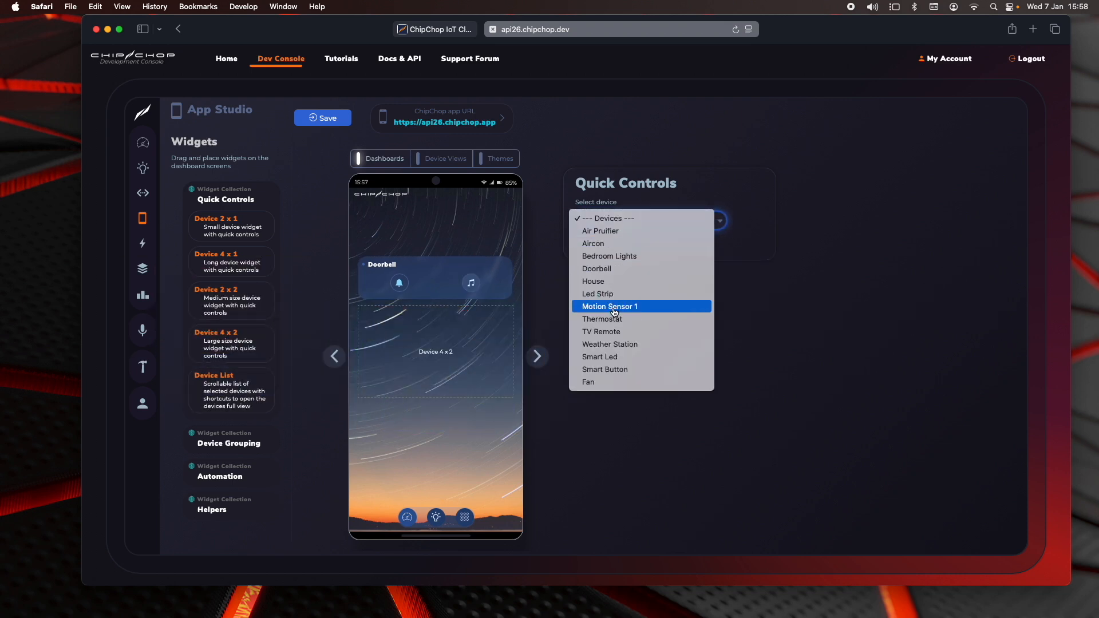
pyautogui.click(630, 281)
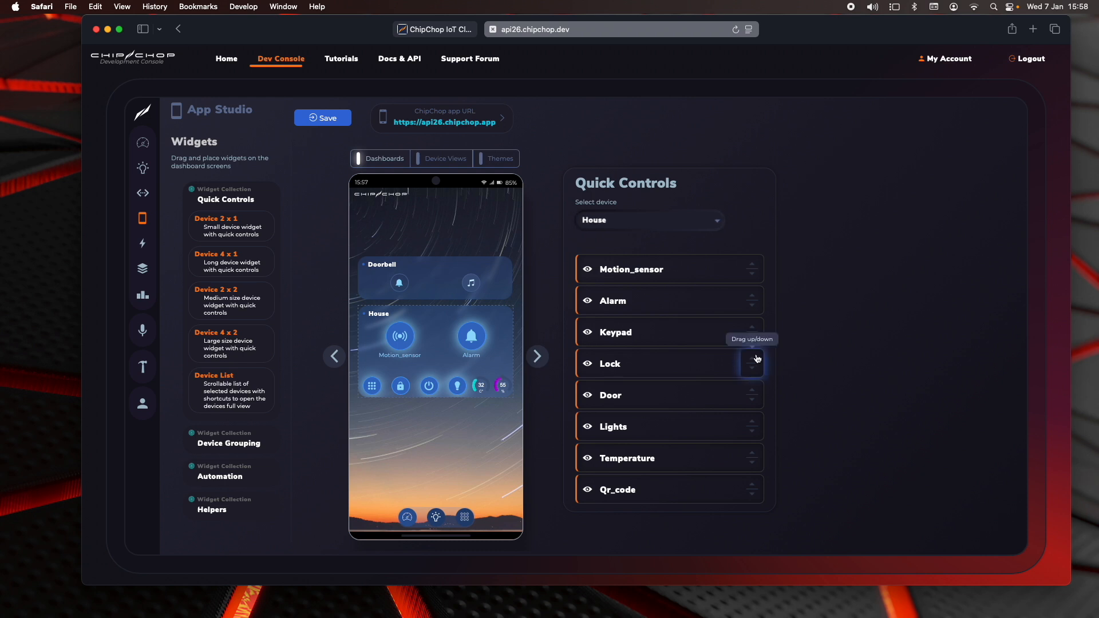
pyautogui.moveTo(752, 332); pyautogui.dragTo(759, 265)
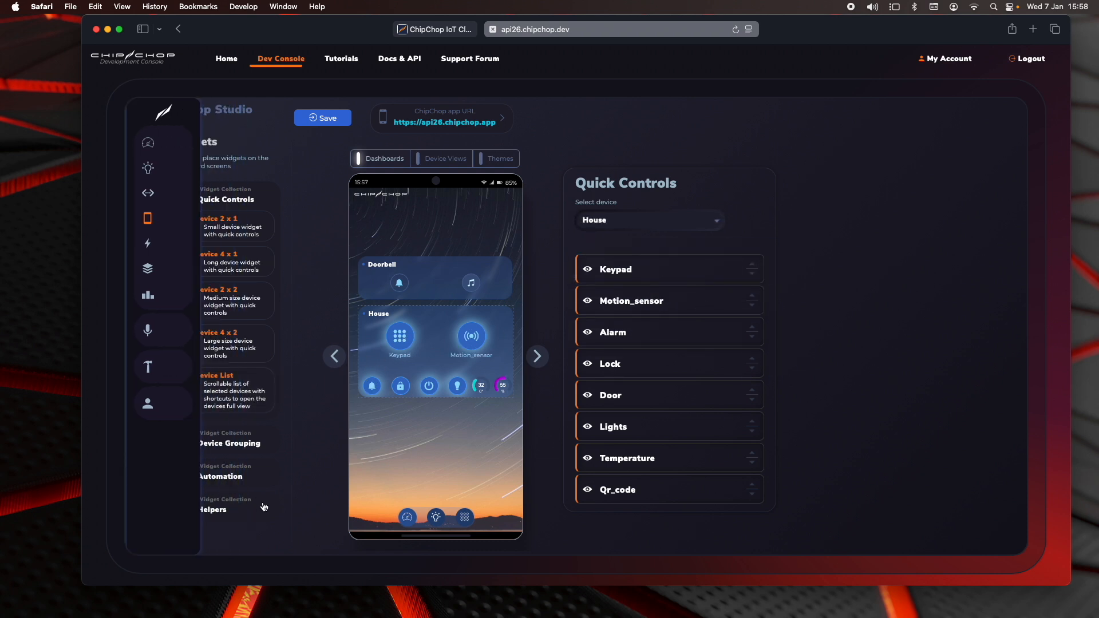
# Place a widget from the Helpers collection at the top of the second dashboard screen.
pyautogui.click(209, 510)
pyautogui.moveTo(241, 366); pyautogui.dragTo(484, 174)
# Review the House layout in Device Views and add the lock component to its large size control widgets.
pyautogui.click(442, 163)
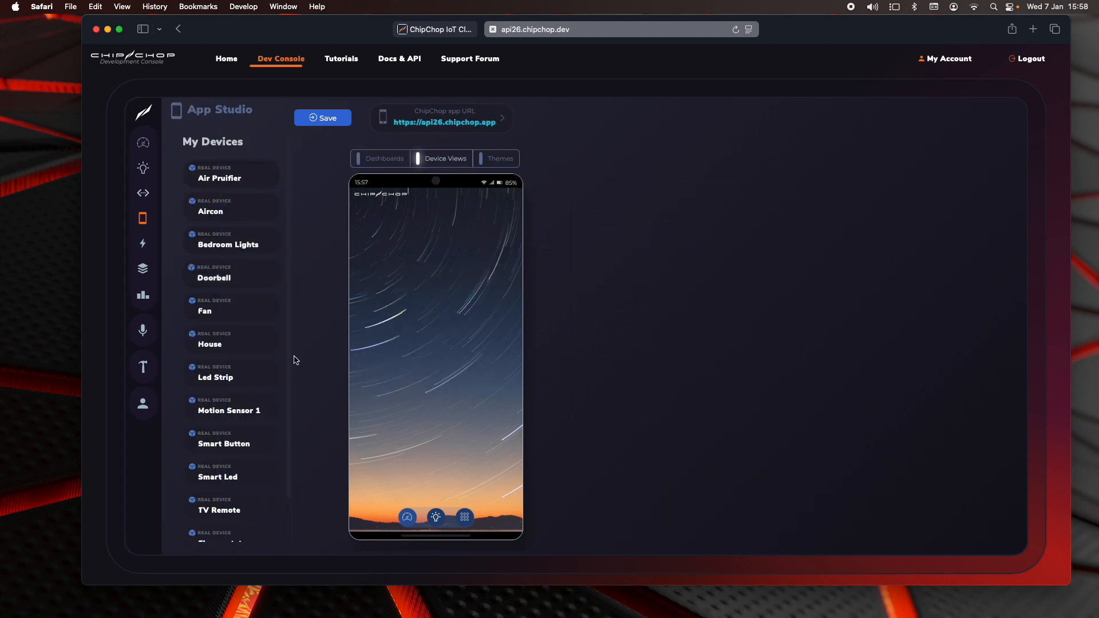
pyautogui.click(234, 342)
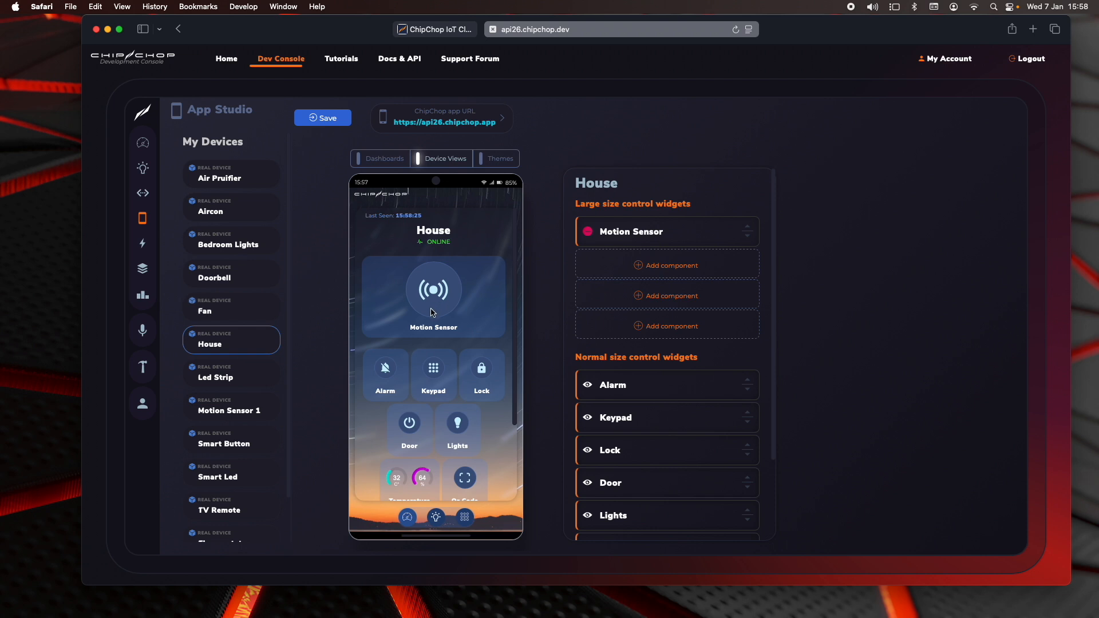
pyautogui.scroll(-2, 461, 343)
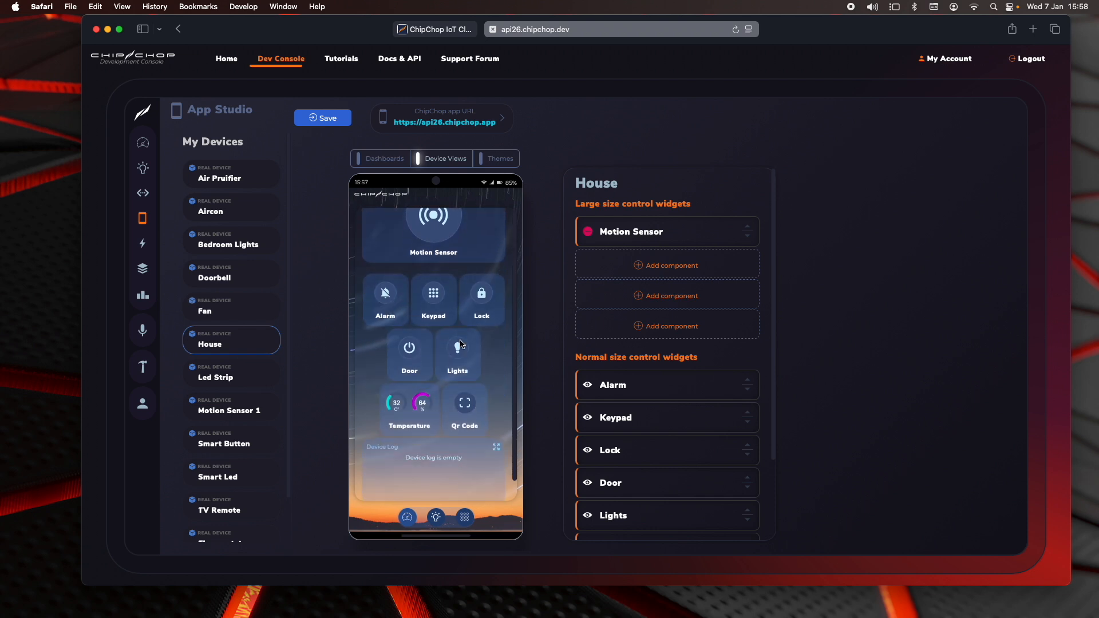
pyautogui.scroll(3, 462, 344)
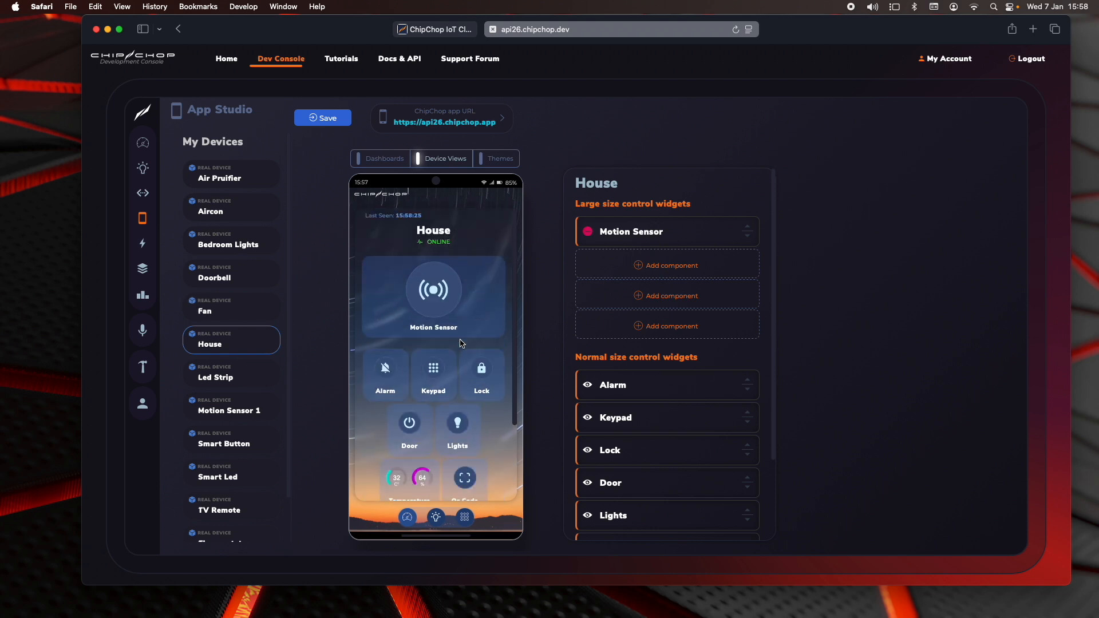
pyautogui.click(642, 265)
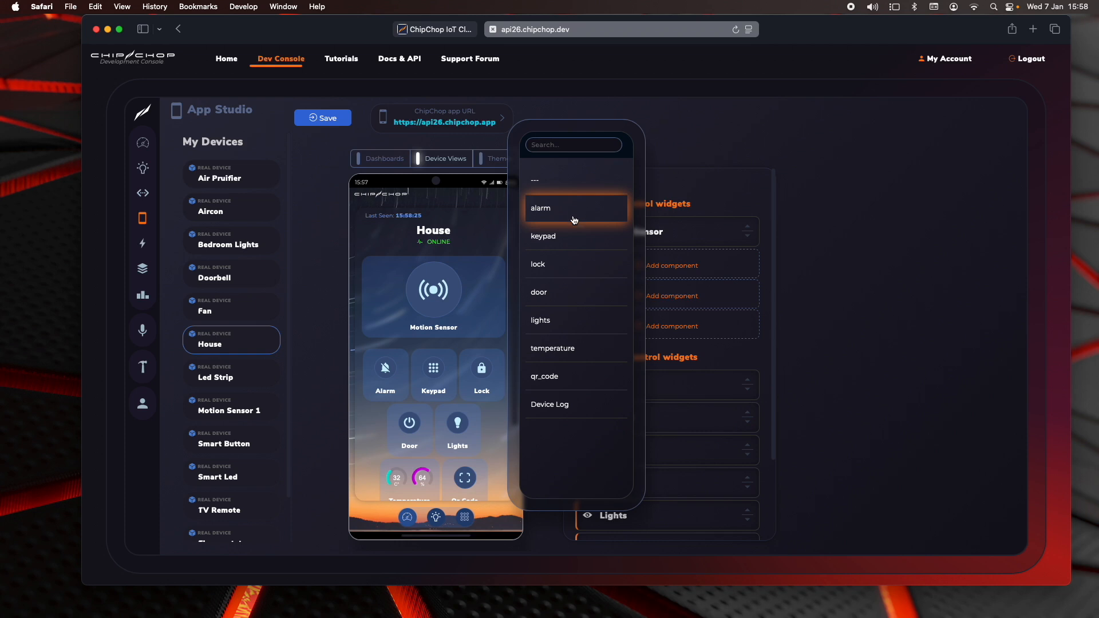
pyautogui.click(558, 266)
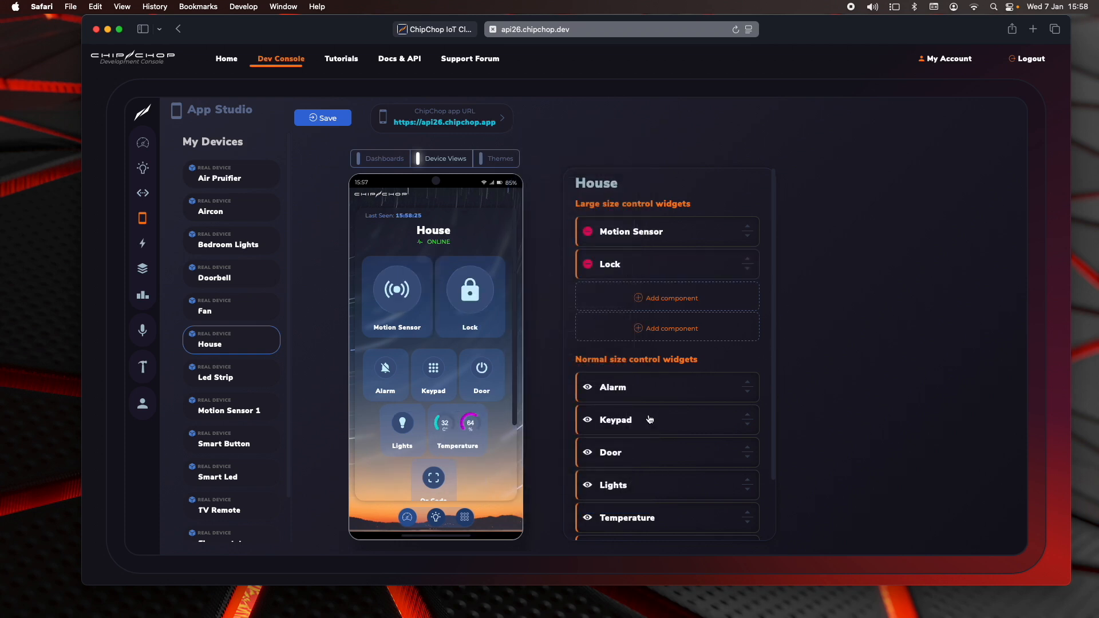
# Hide Keypad and Door in the House view's normal size control widgets and move Lights above Alarm.
pyautogui.click(587, 420)
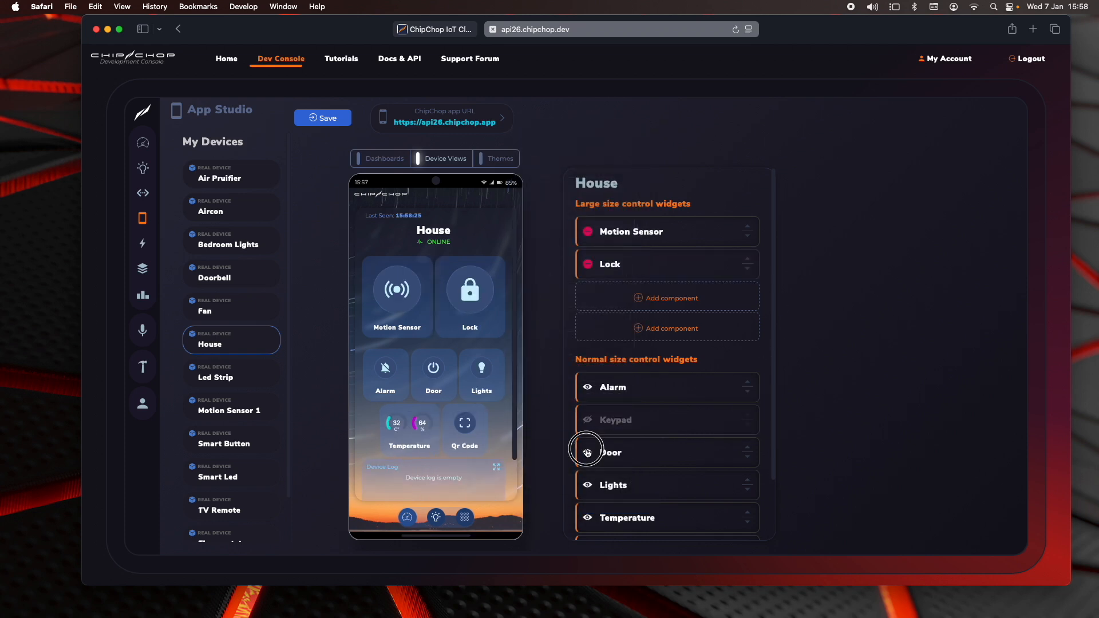
pyautogui.click(587, 452)
pyautogui.moveTo(747, 484); pyautogui.dragTo(748, 377)
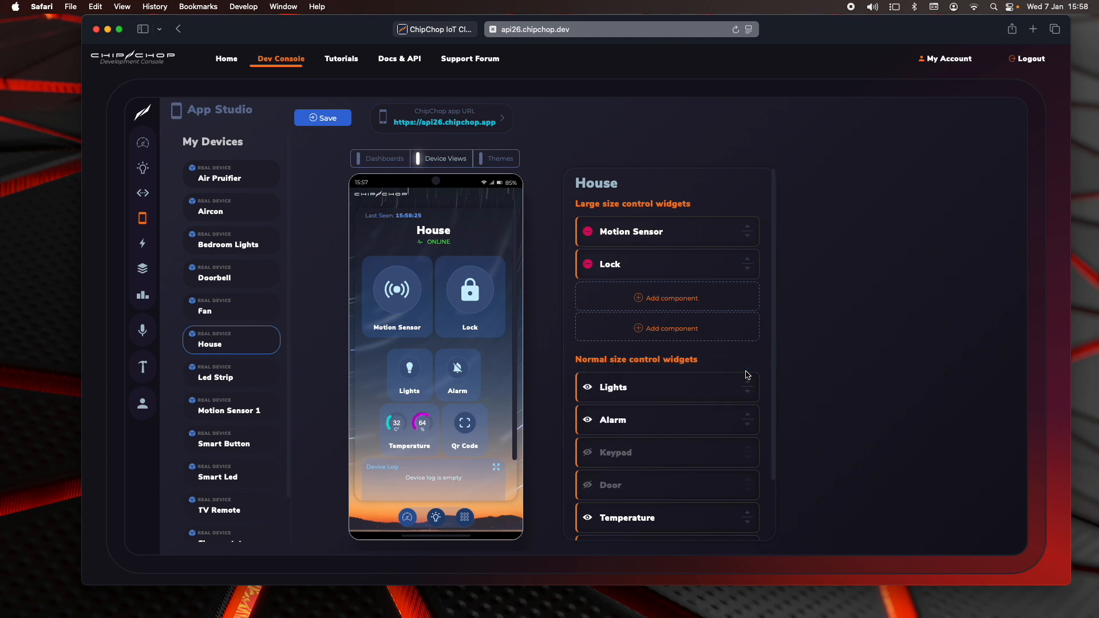
# Try the blue and orange background presets in the app theme and set the background colour to blue.
pyautogui.click(498, 159)
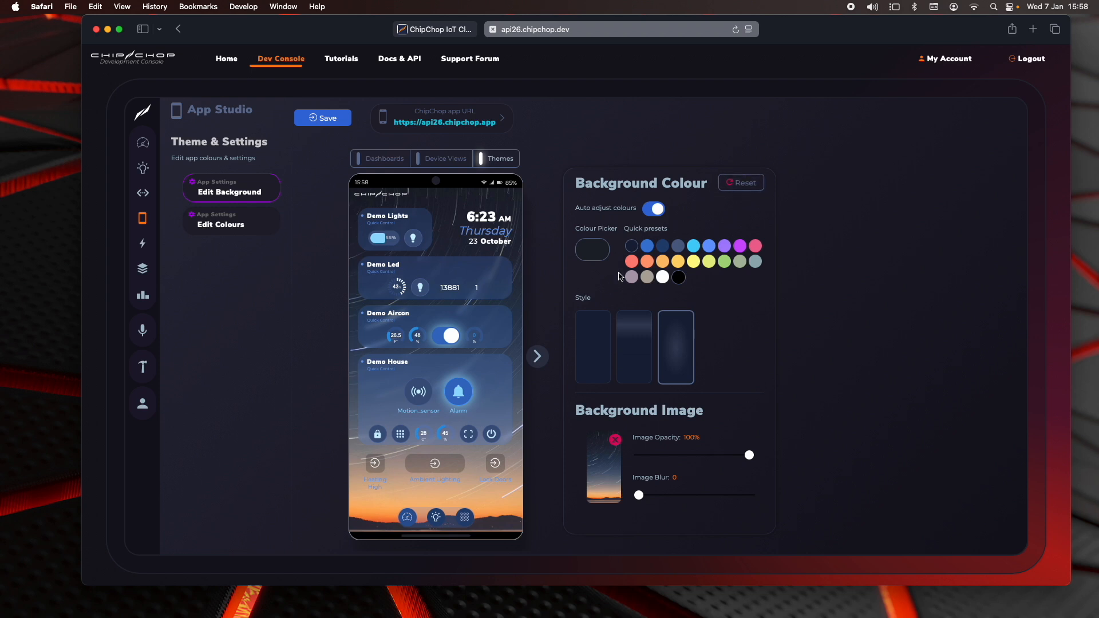
pyautogui.click(647, 246)
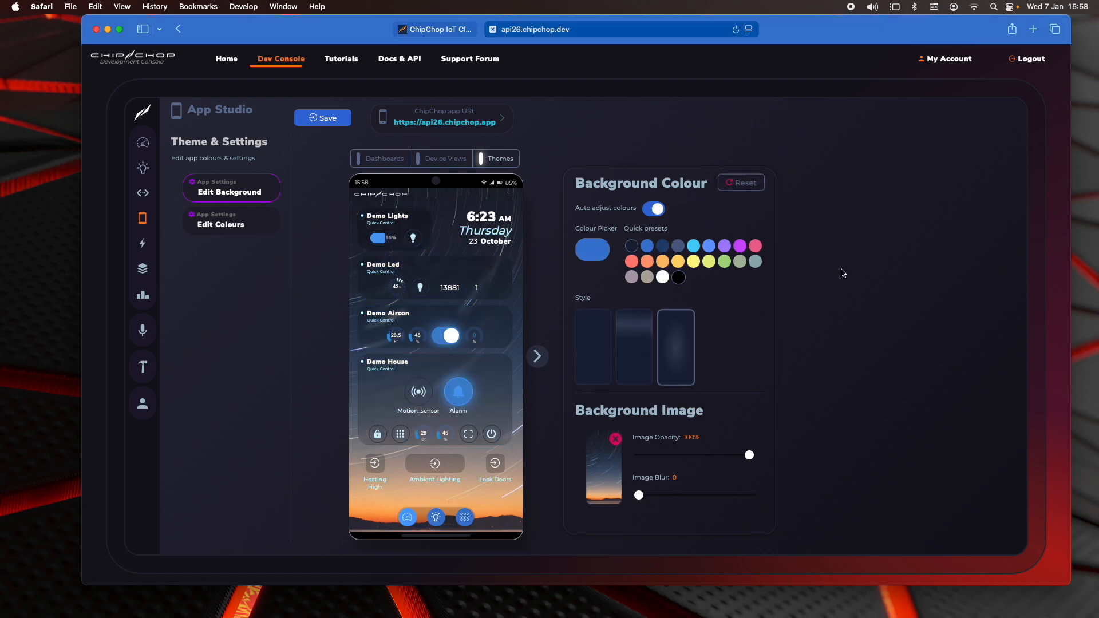
pyautogui.click(668, 260)
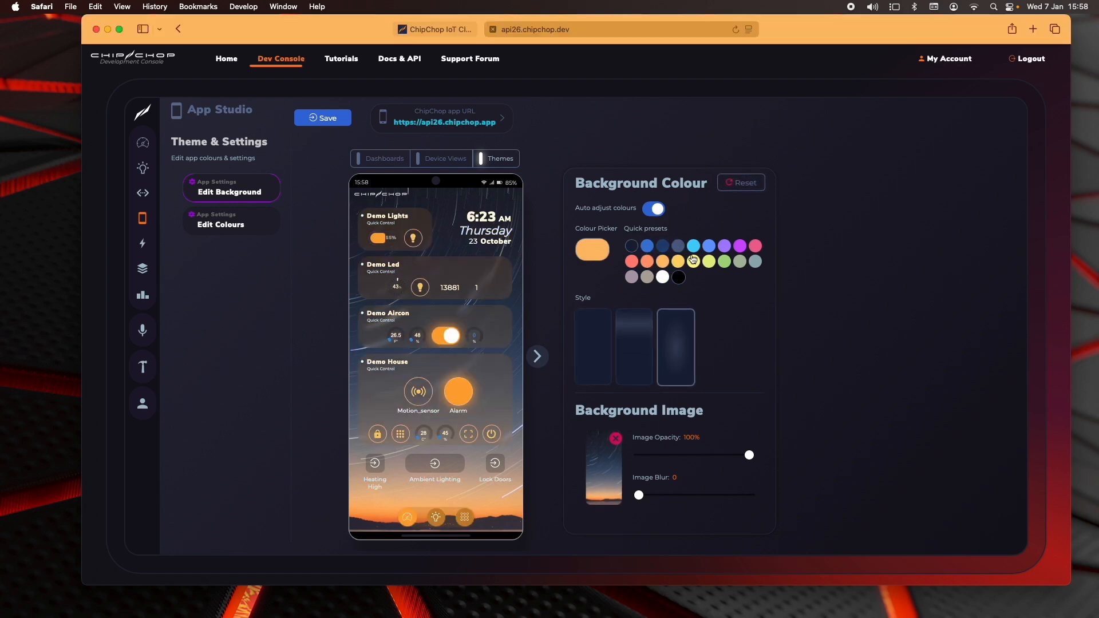
pyautogui.click(653, 246)
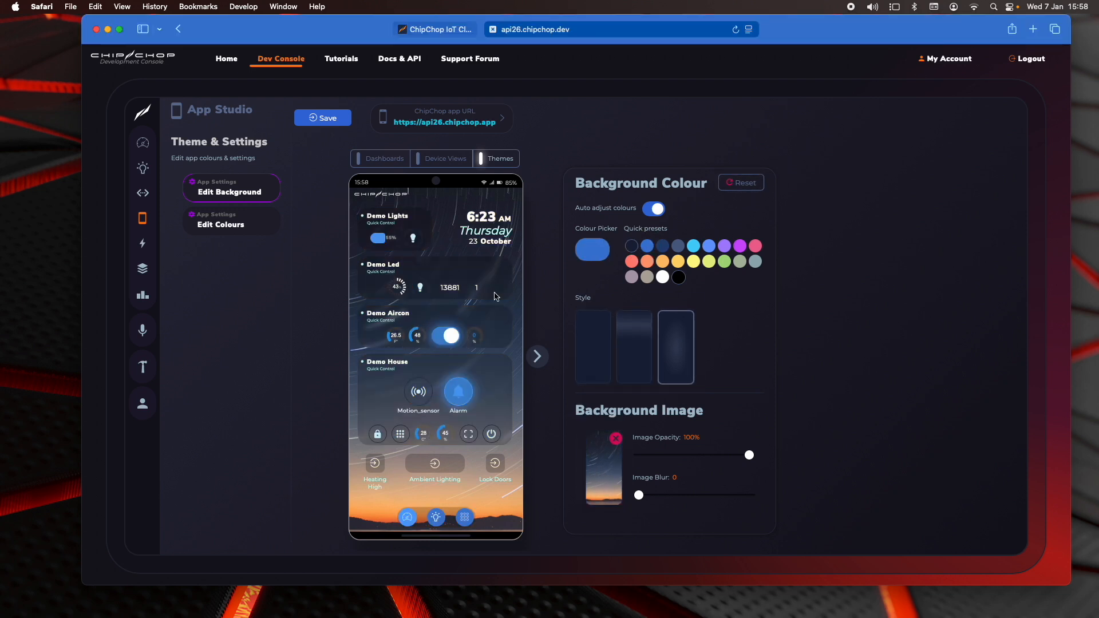
# Examine the theme's widget and footer colour settings and return to the dashboard screens.
pyautogui.click(240, 223)
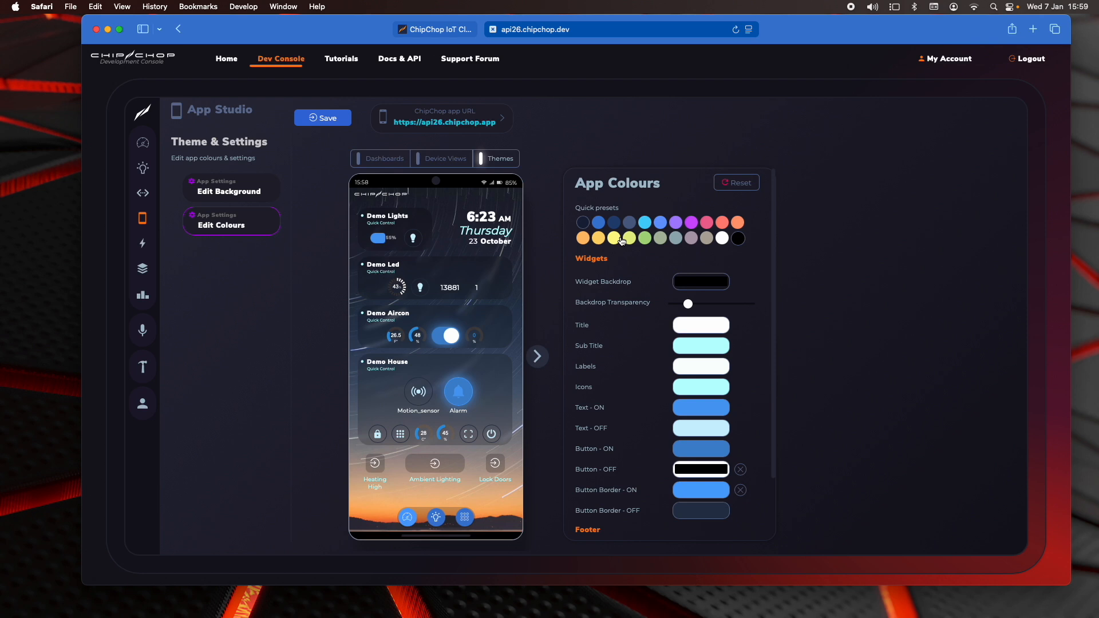
pyautogui.scroll(-3, 645, 366)
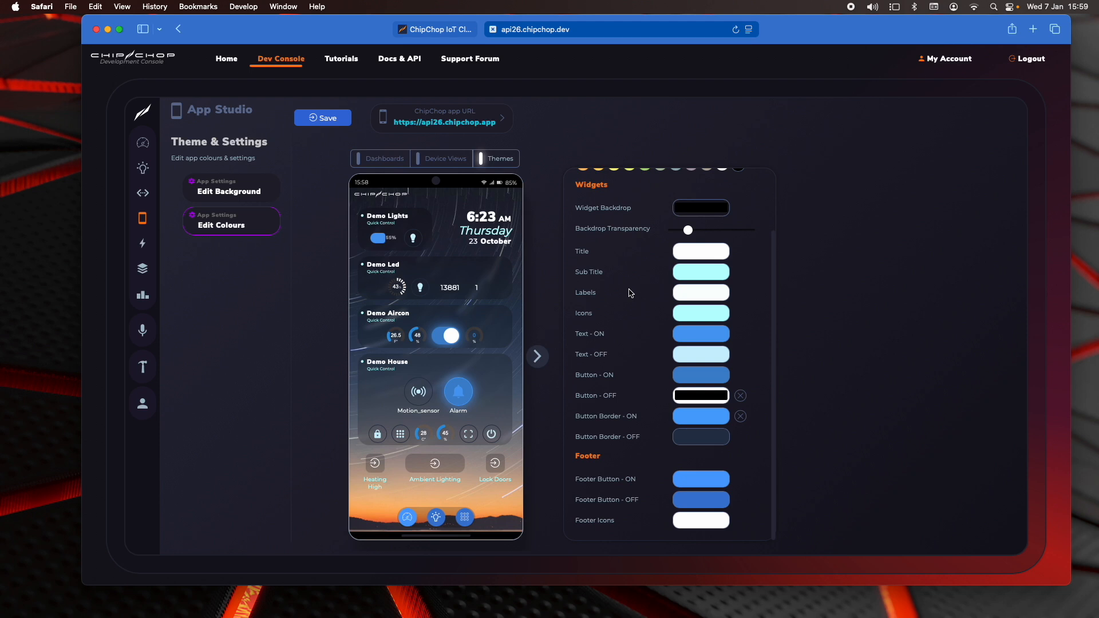
pyautogui.scroll(3, 631, 293)
pyautogui.click(392, 166)
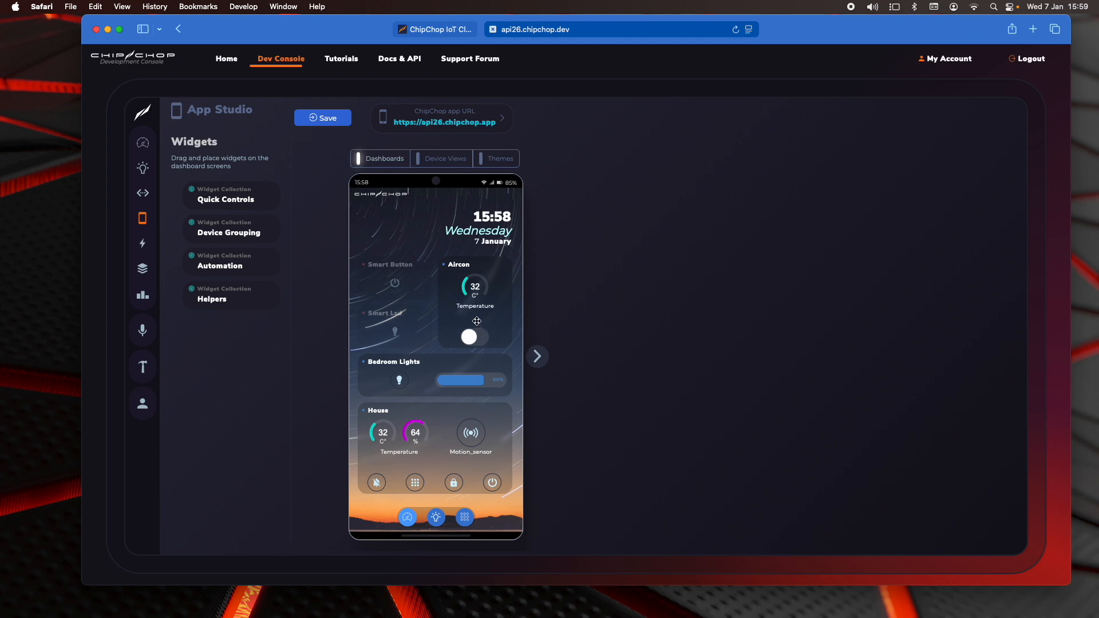
# Switch to Smart Actions, leaving the App Studio changes unsaved.
pyautogui.moveTo(144, 244)
pyautogui.click(189, 245)
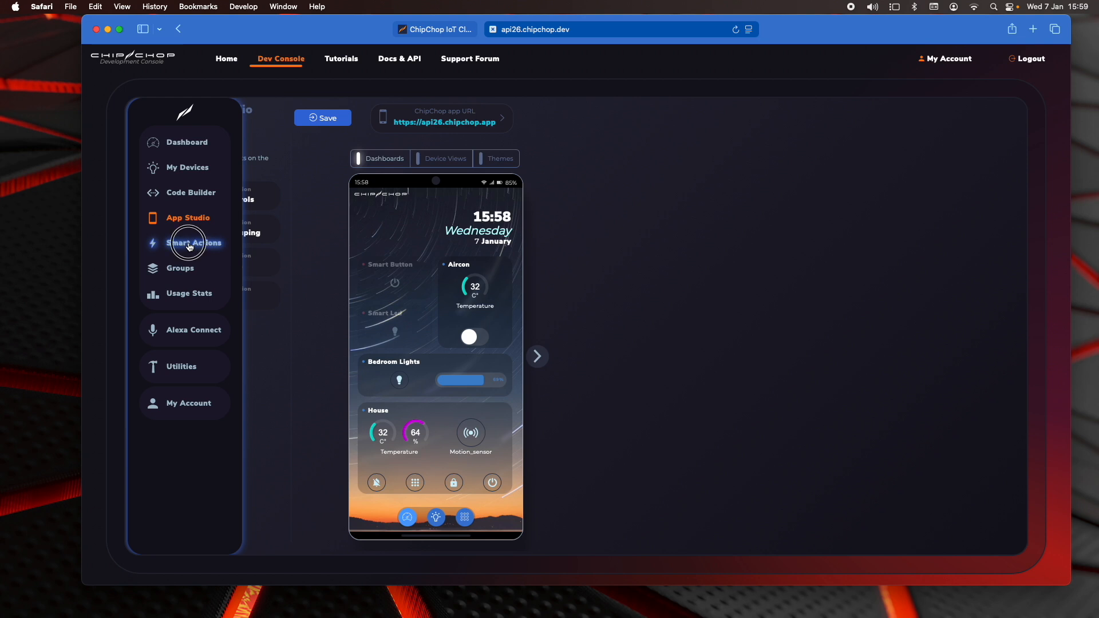
pyautogui.click(558, 345)
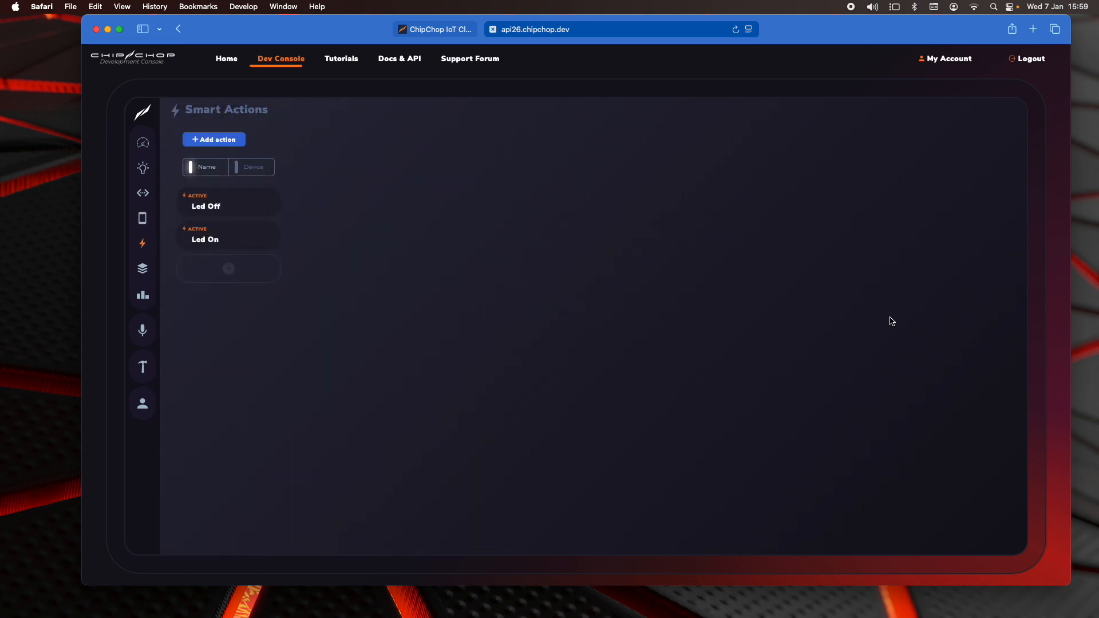
# Open the Led On action, review its IF condition and add two blank device rules to its THEN section.
pyautogui.click(225, 246)
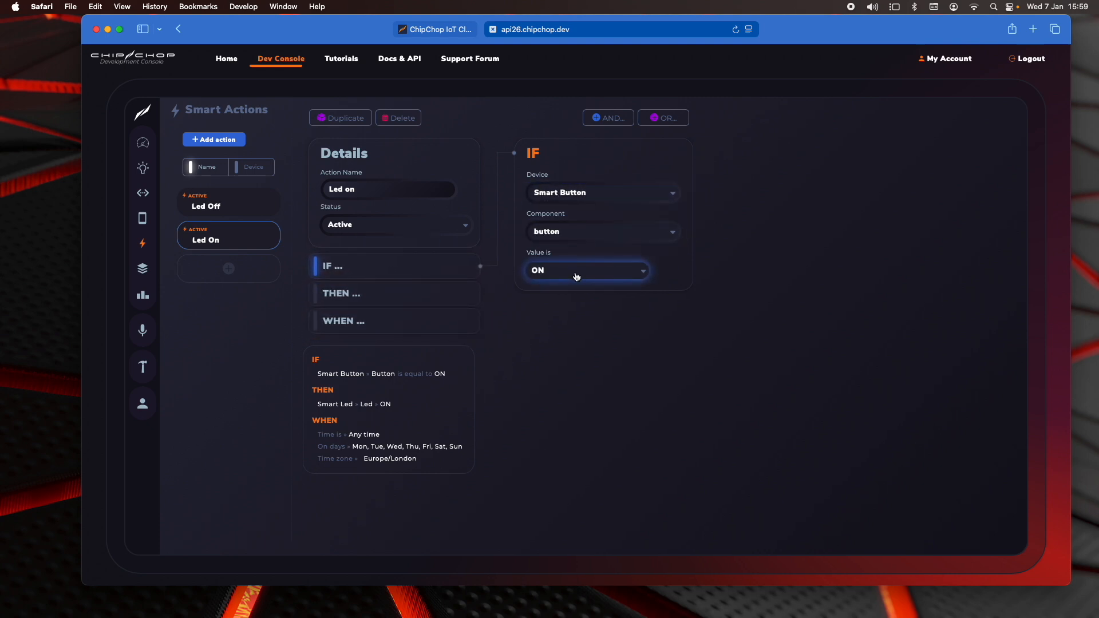
pyautogui.click(335, 292)
pyautogui.click(658, 160)
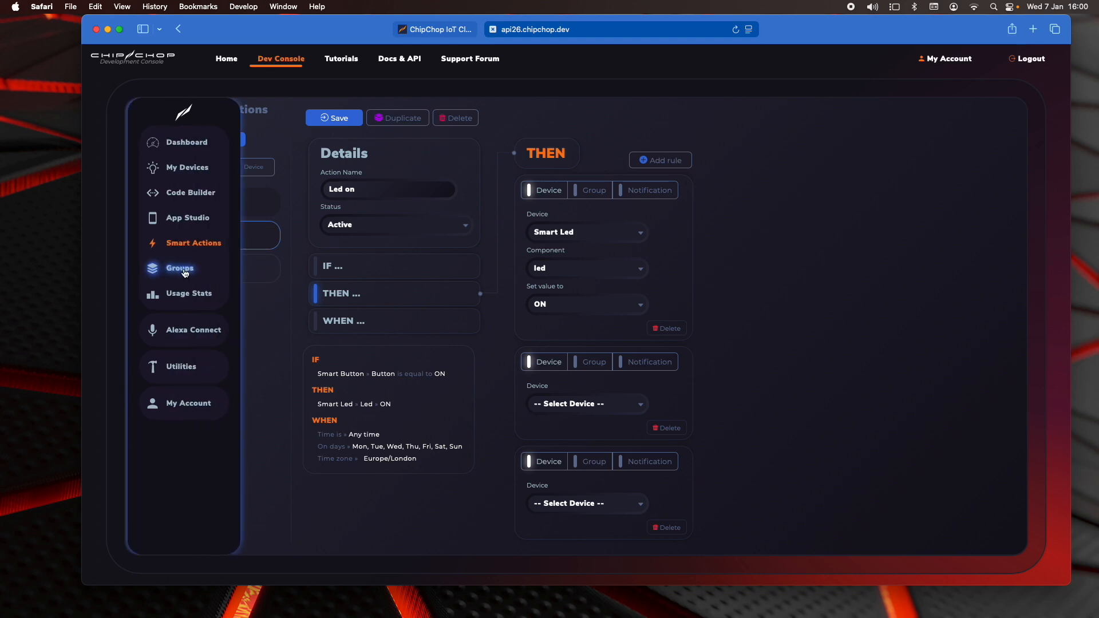
# Switch to Groups without saving the Led On action and open New Group-1 to examine its devices.
pyautogui.click(183, 269)
pyautogui.press('Return')
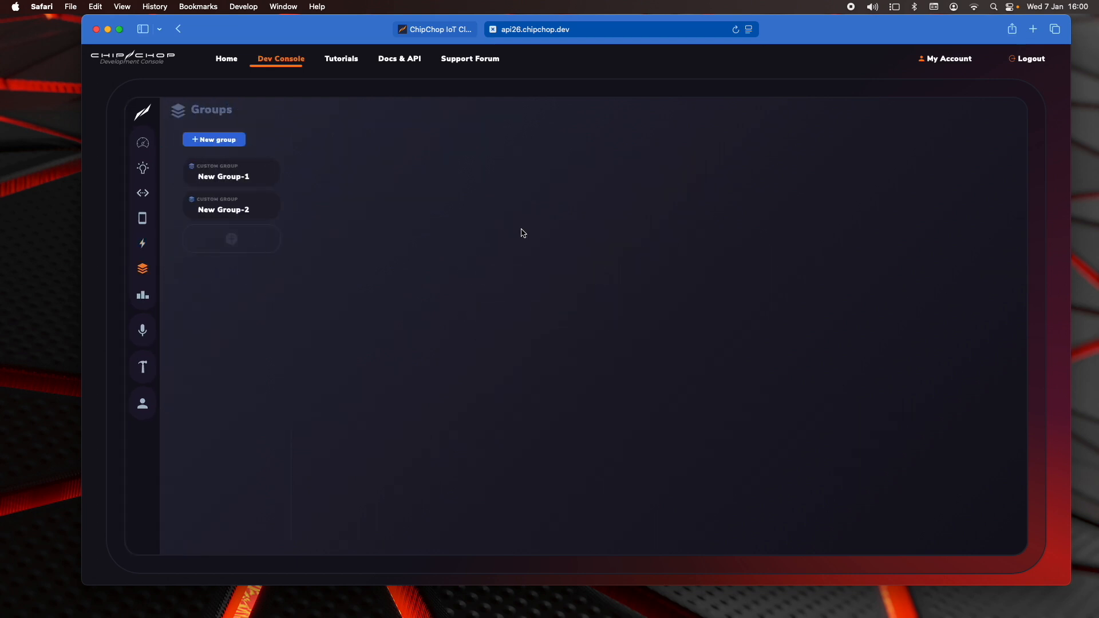
pyautogui.click(239, 170)
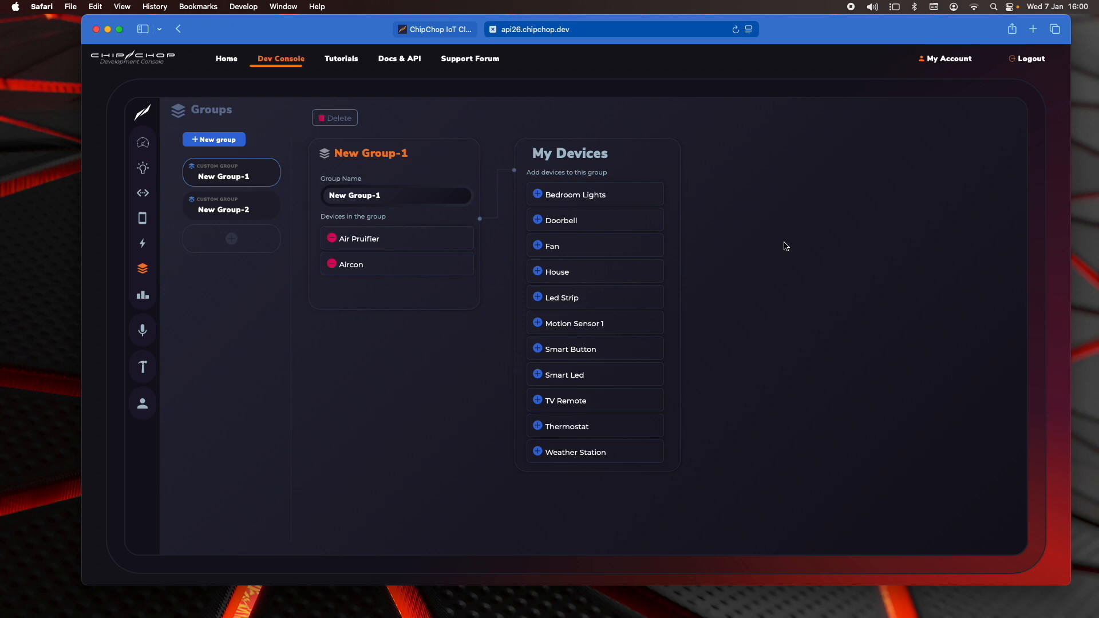
# Open the Usage Stats and highlight the available monthly requests for January 2026.
pyautogui.moveTo(143, 243)
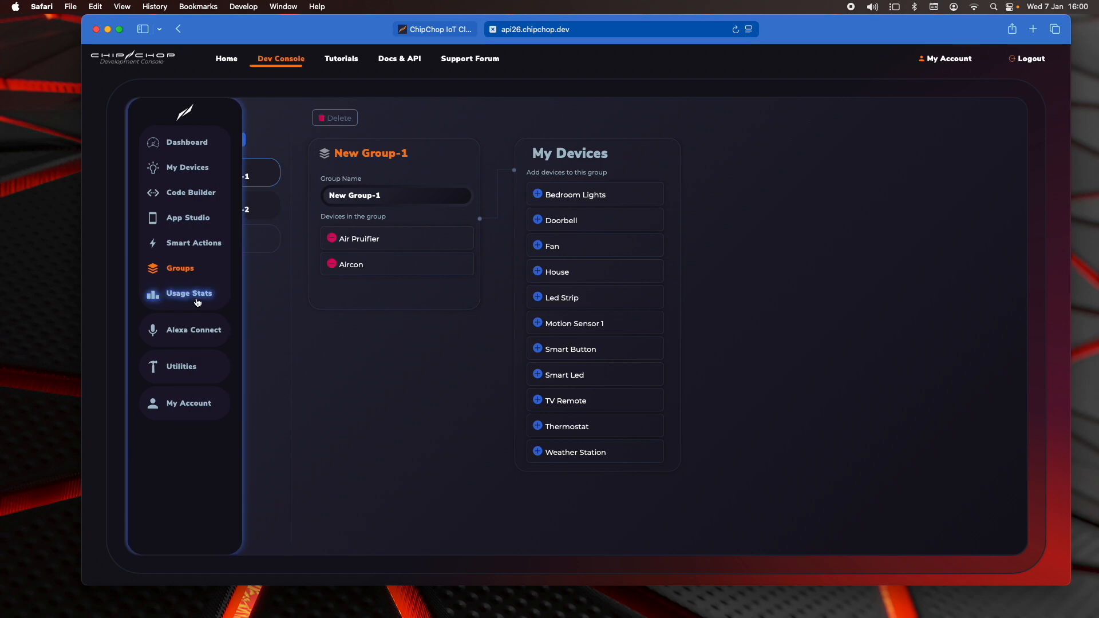
pyautogui.click(196, 298)
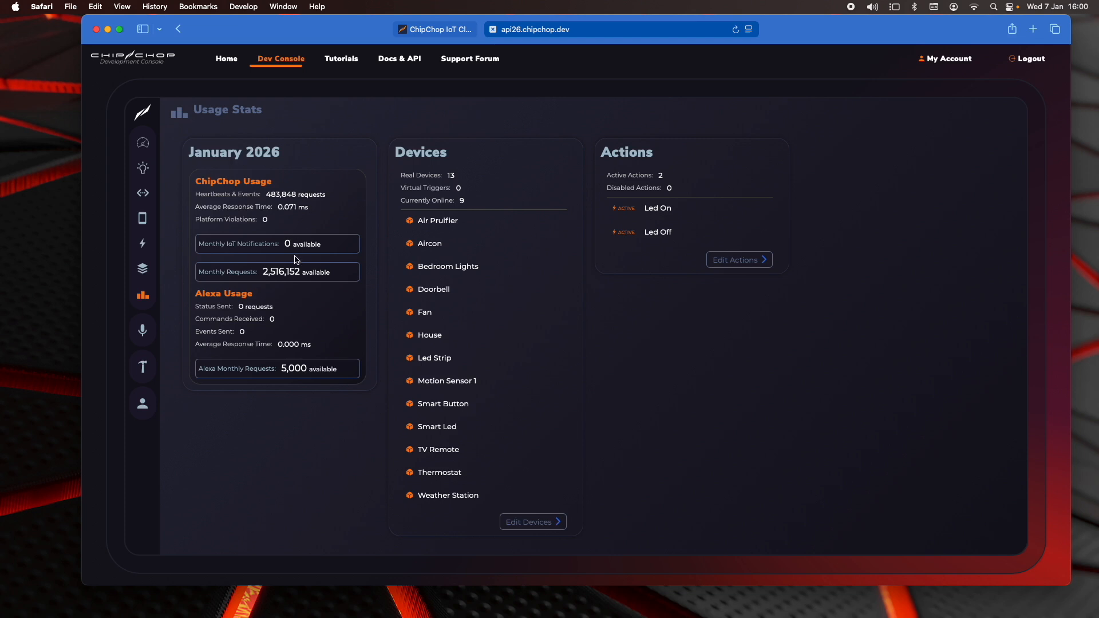
pyautogui.moveTo(263, 273); pyautogui.dragTo(343, 274)
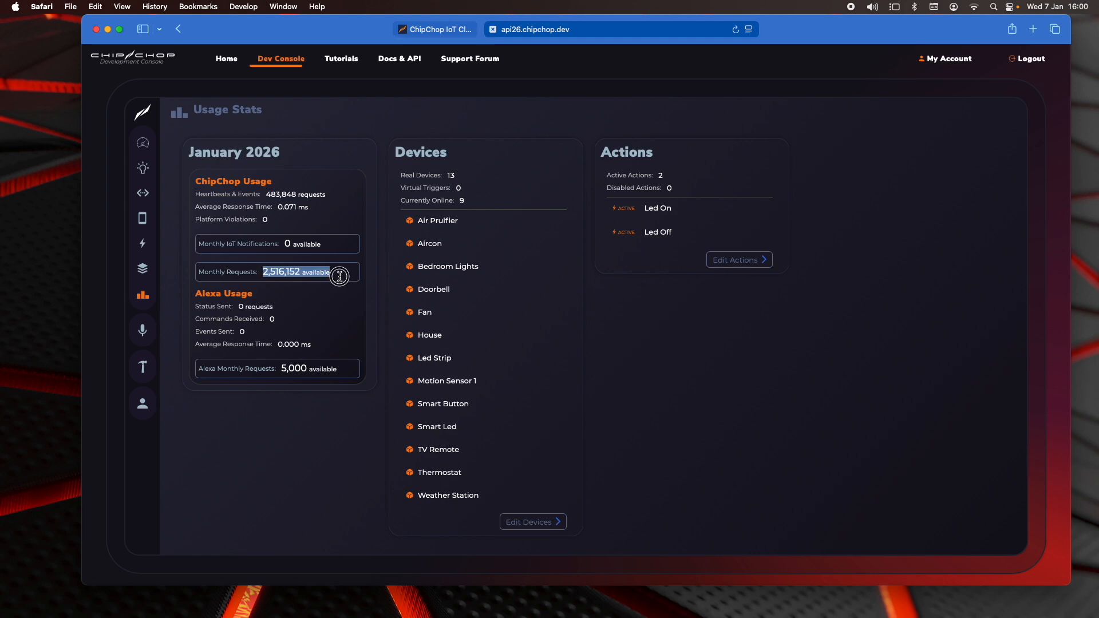
# Clear the text highlight in Usage Stats and open the House device's details in Alexa Connect.
pyautogui.click(338, 250)
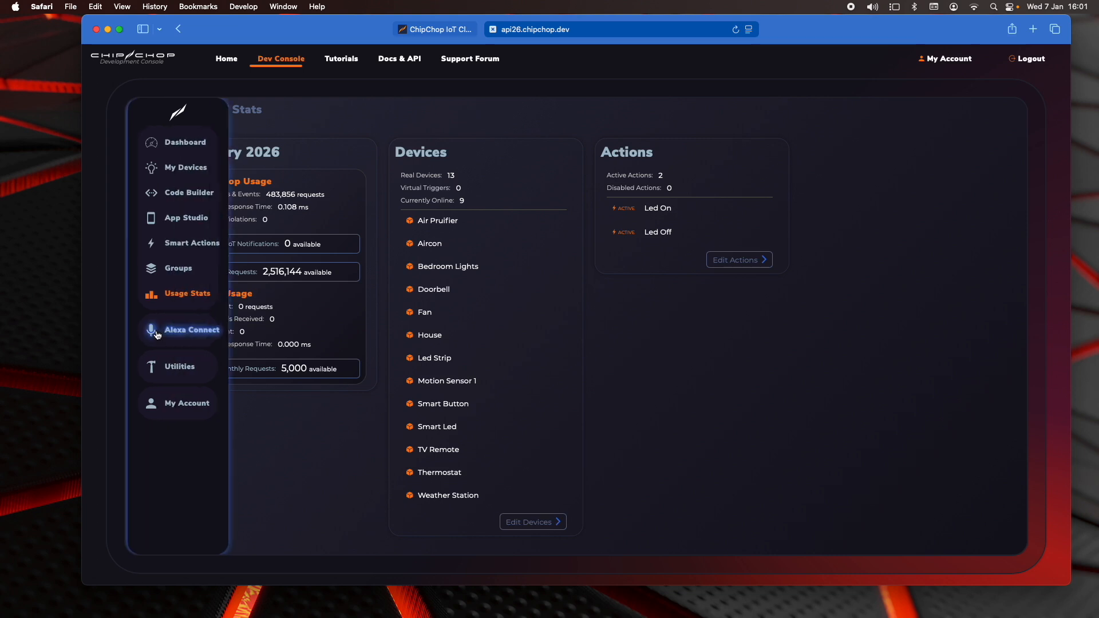
pyautogui.click(180, 331)
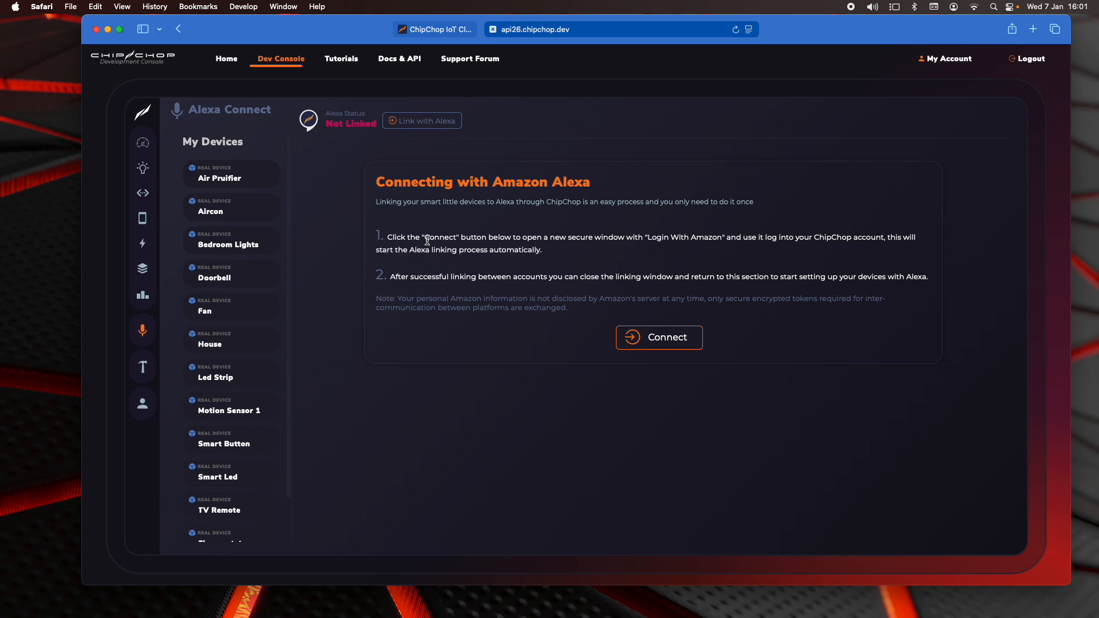
pyautogui.click(277, 345)
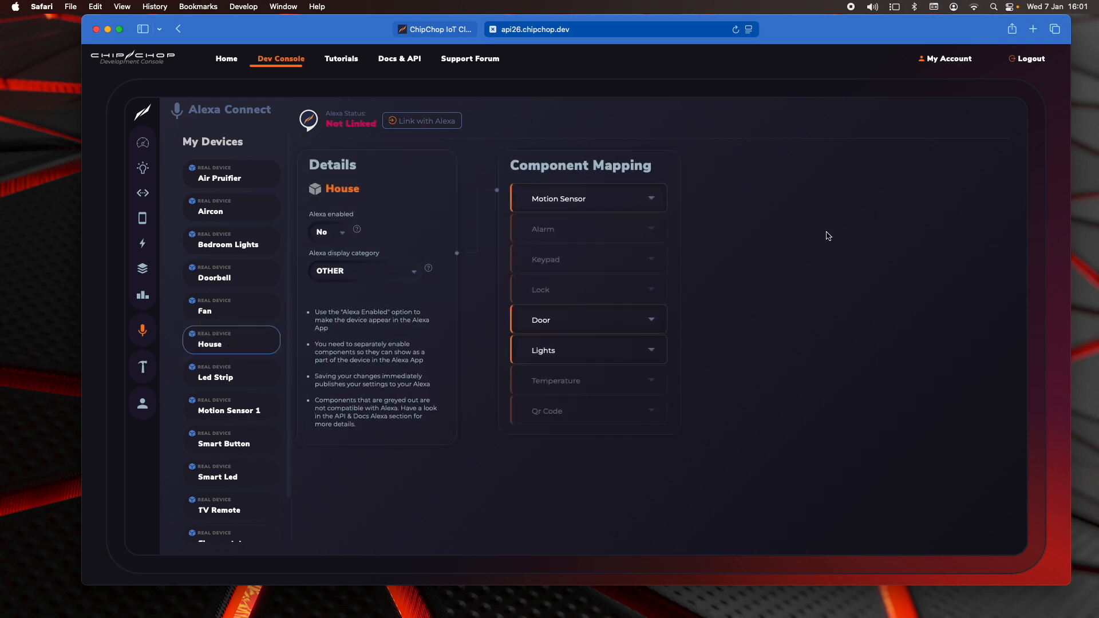
# Set Use with Alexa to Yes for the House device's Motion Sensor component.
pyautogui.click(656, 201)
pyautogui.click(575, 241)
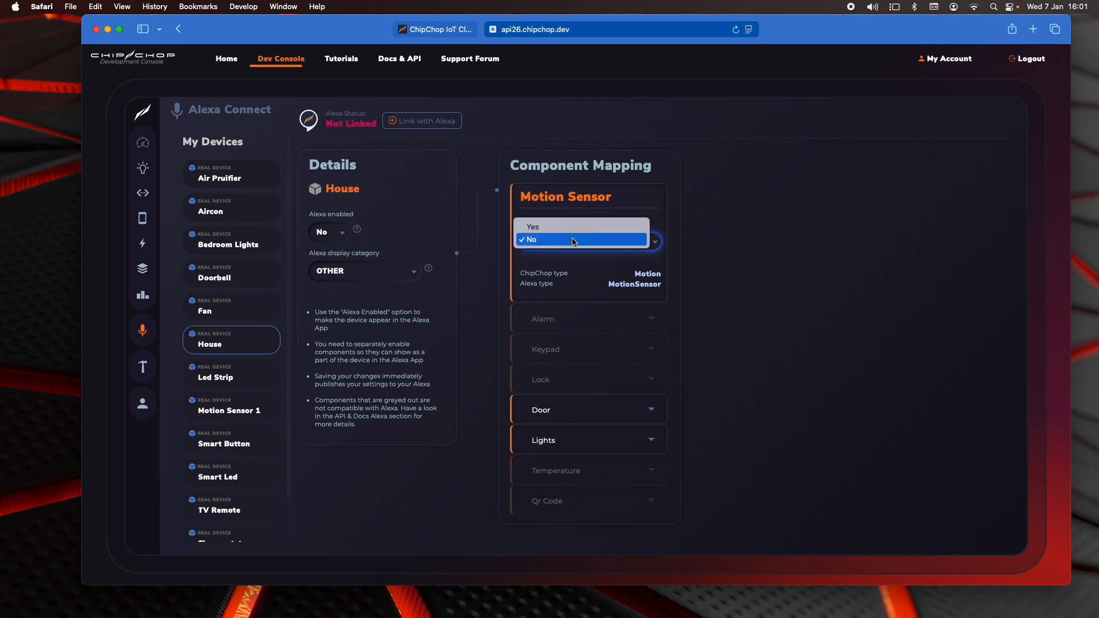
pyautogui.click(572, 226)
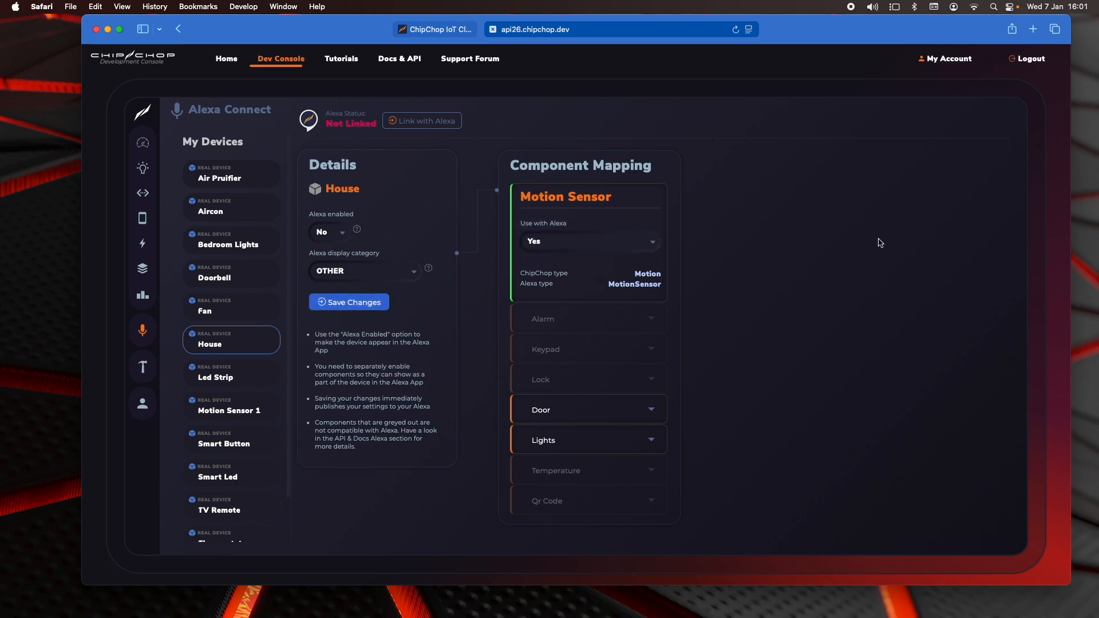
# Switch to Utilities to view the QR Code Commands Generator, leaving the House device's Alexa changes unsaved.
pyautogui.click(177, 366)
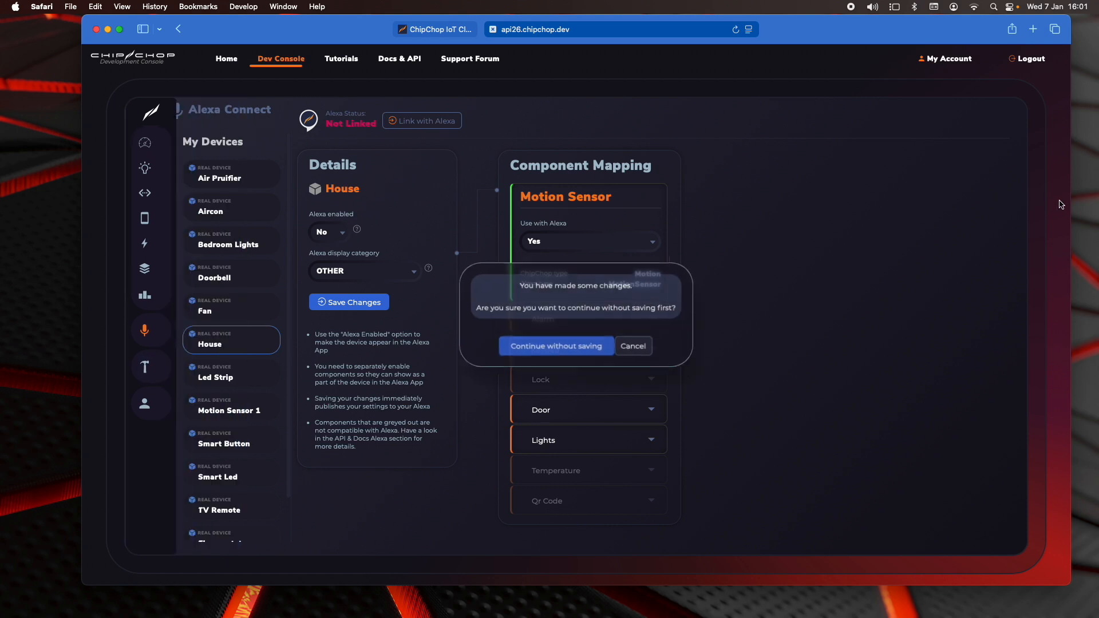
pyautogui.click(533, 347)
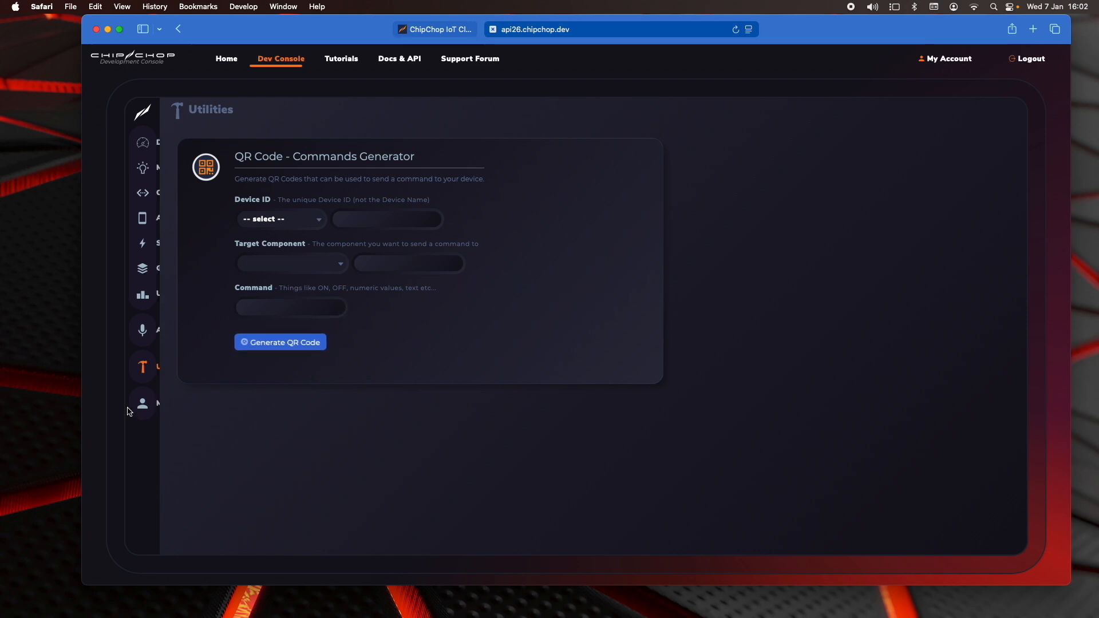
# Open My Account, review the Credentials, Alexa Status and Request Support sections, and return to the Dashboard.
pyautogui.click(161, 407)
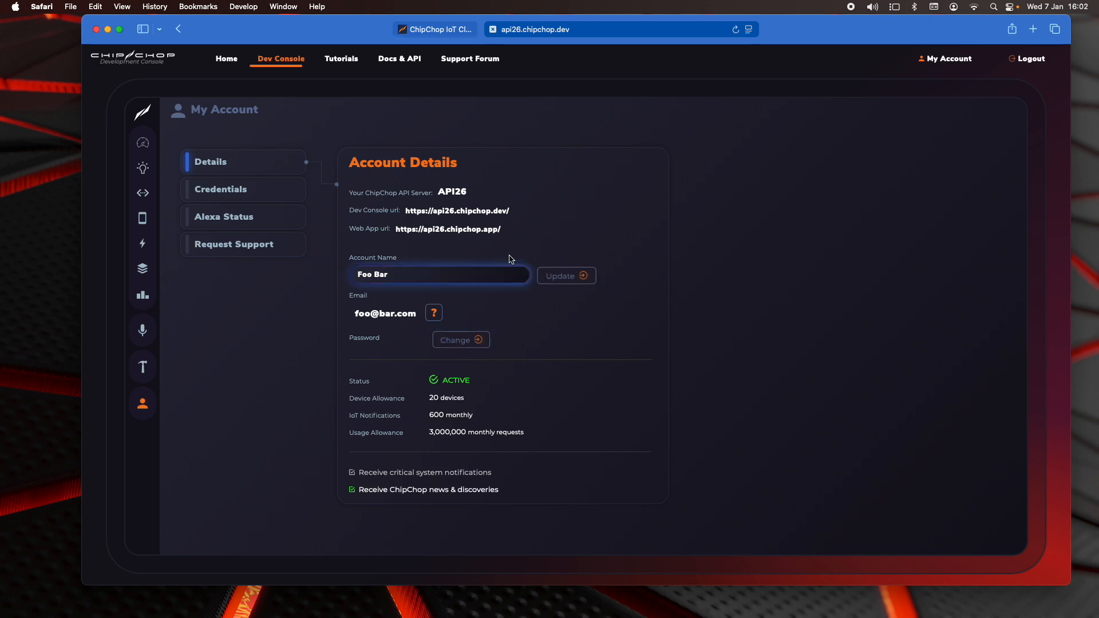
pyautogui.click(229, 187)
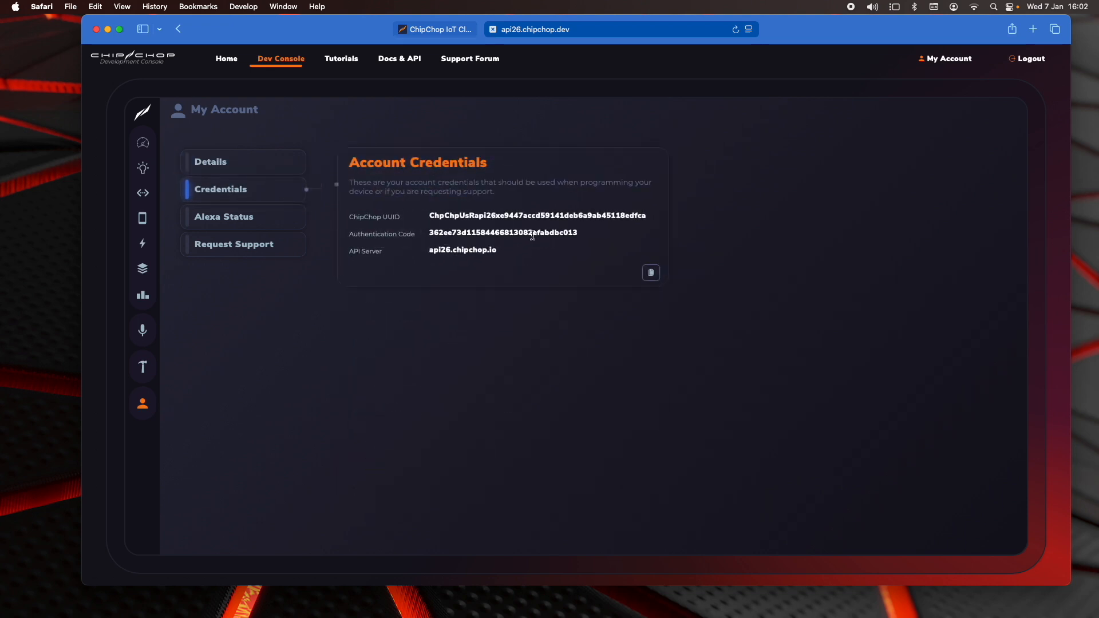
pyautogui.click(243, 218)
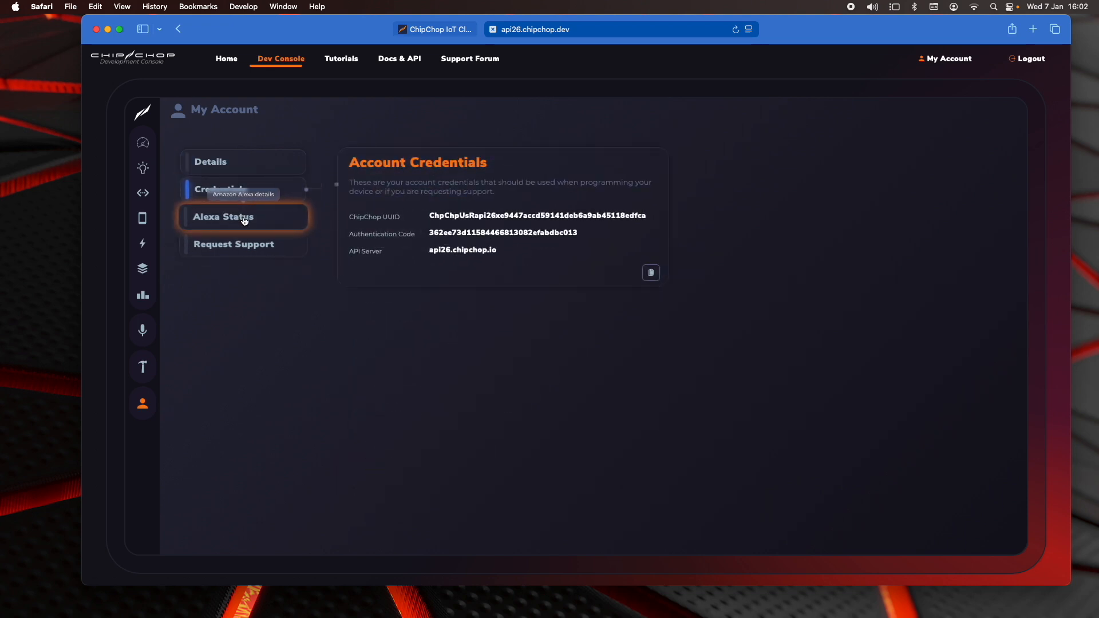
pyautogui.click(277, 245)
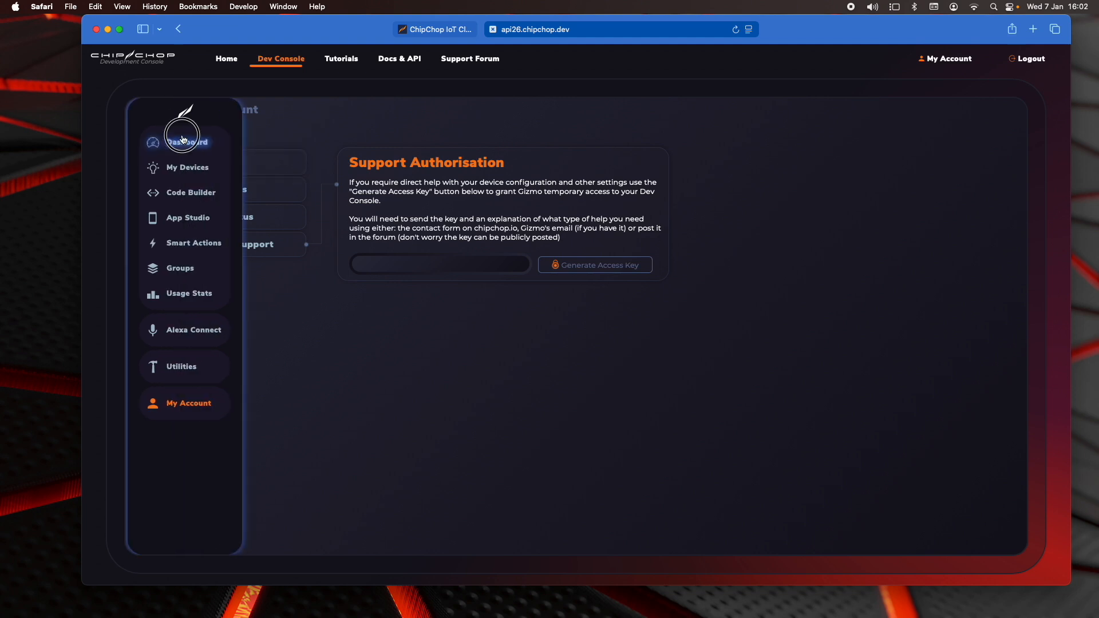
pyautogui.click(184, 139)
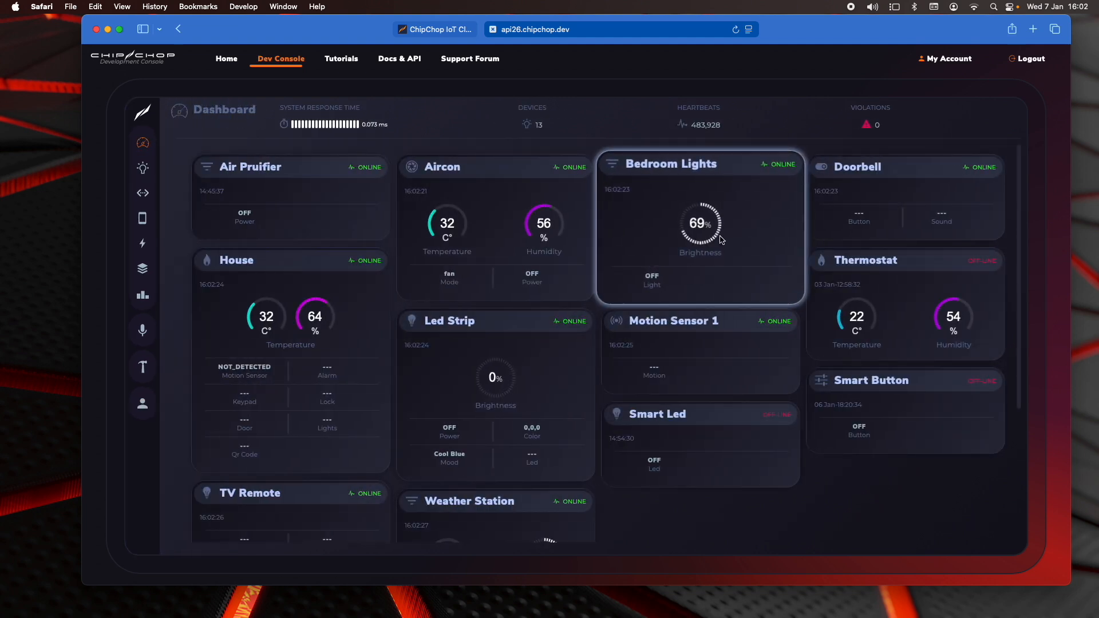